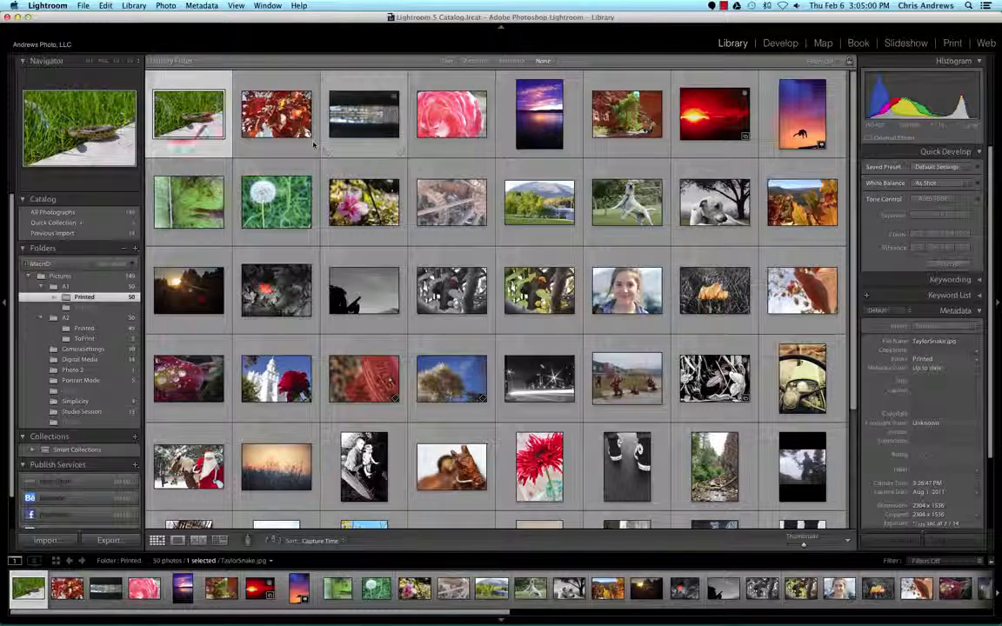
Open the snake photo in Loupe view, and in the Develop module raise its exposure to +0.70 and contrast to +61
{"action": "right_click", "coordinate": [184, 118]}
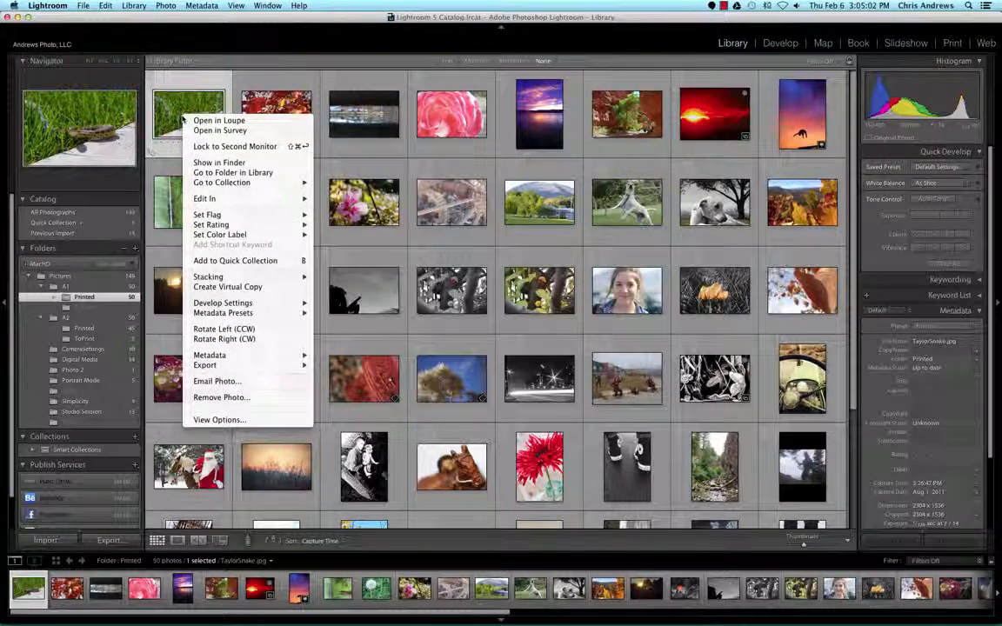
{"action": "left_click", "coordinate": [186, 120]}
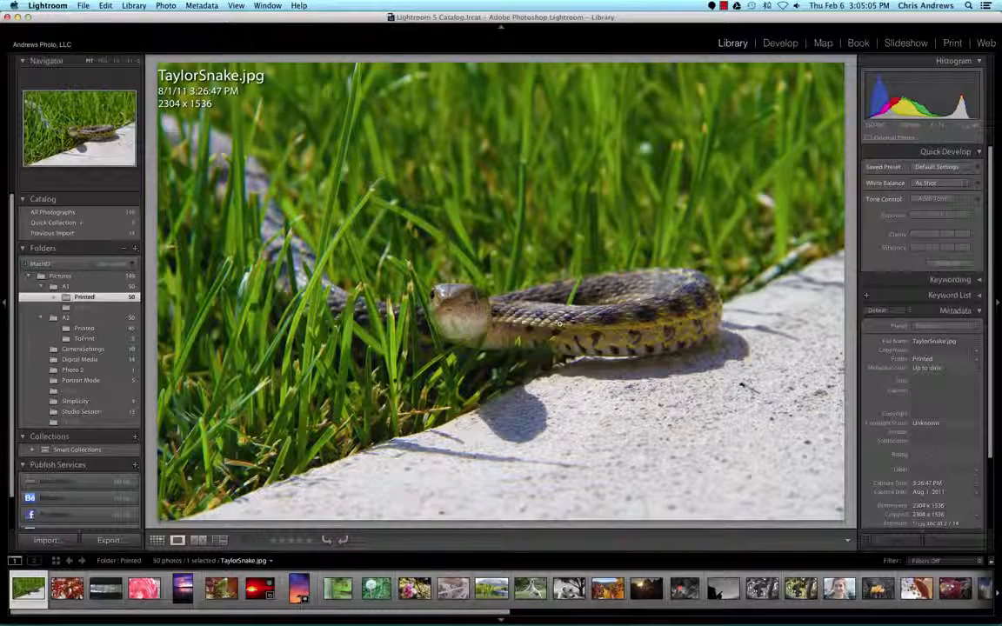
{"action": "left_click", "coordinate": [779, 43]}
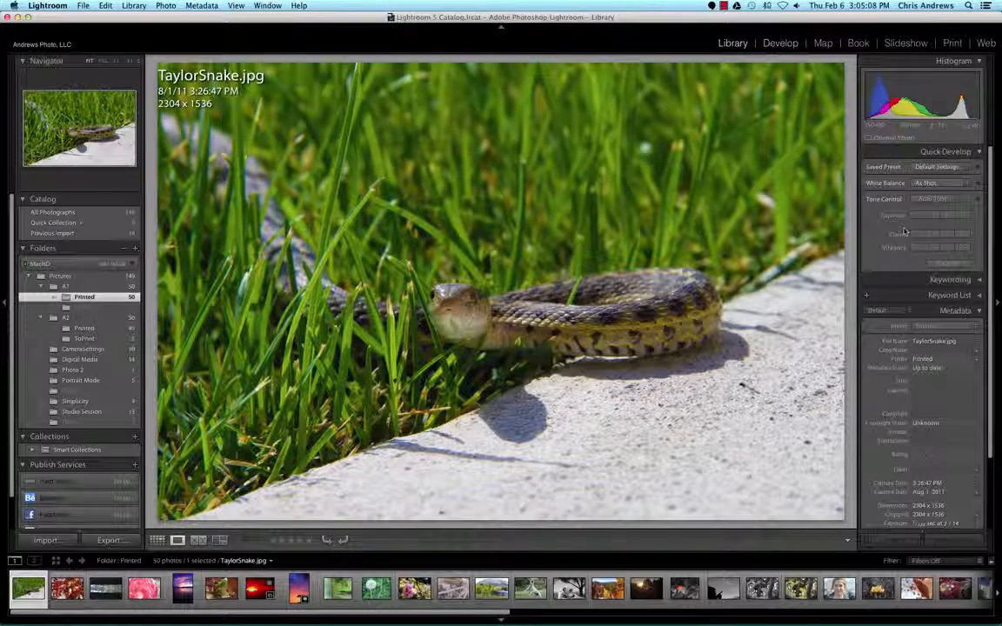
{"action": "left_click", "coordinate": [779, 43]}
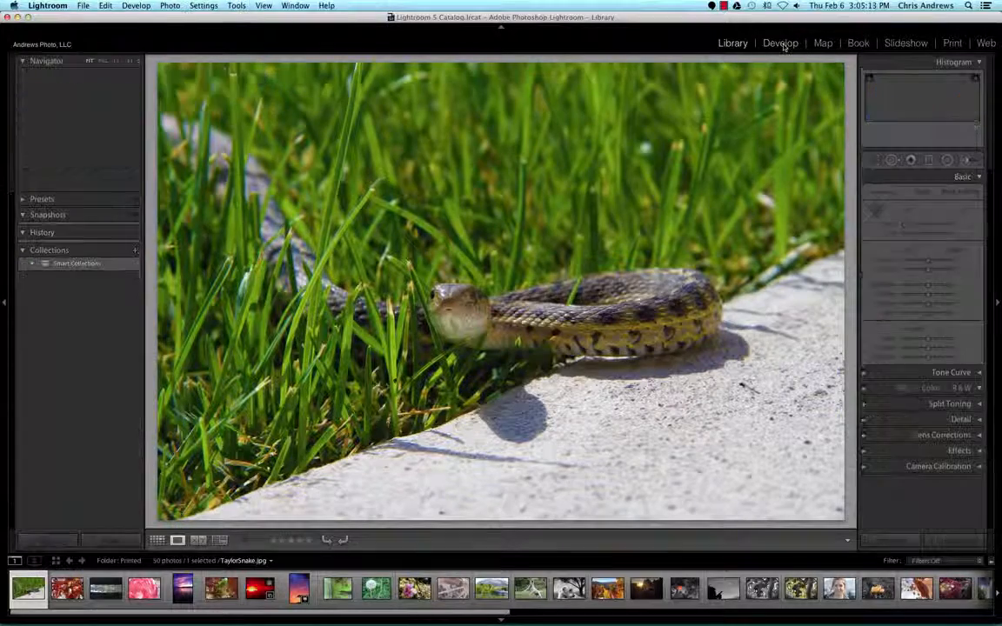
{"action": "mouse_move", "coordinate": [930, 260]}
{"action": "left_mouse_down"}
{"action": "mouse_move", "coordinate": [919, 257]}
{"action": "mouse_move", "coordinate": [944, 271]}
{"action": "left_mouse_up"}
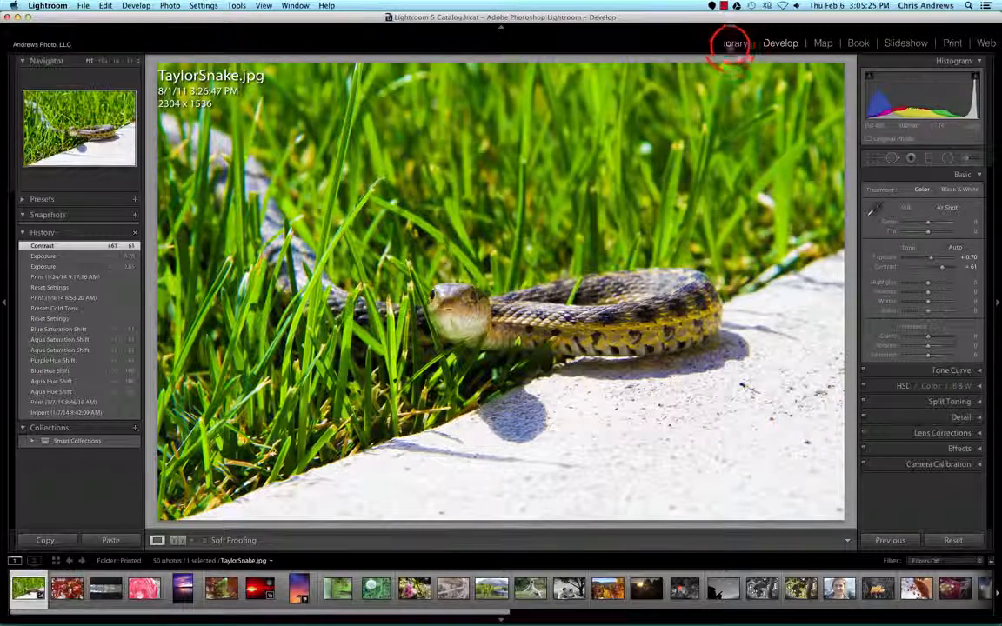
Return to the Library and show the snake photo's original file in Finder
{"action": "left_click", "coordinate": [734, 43]}
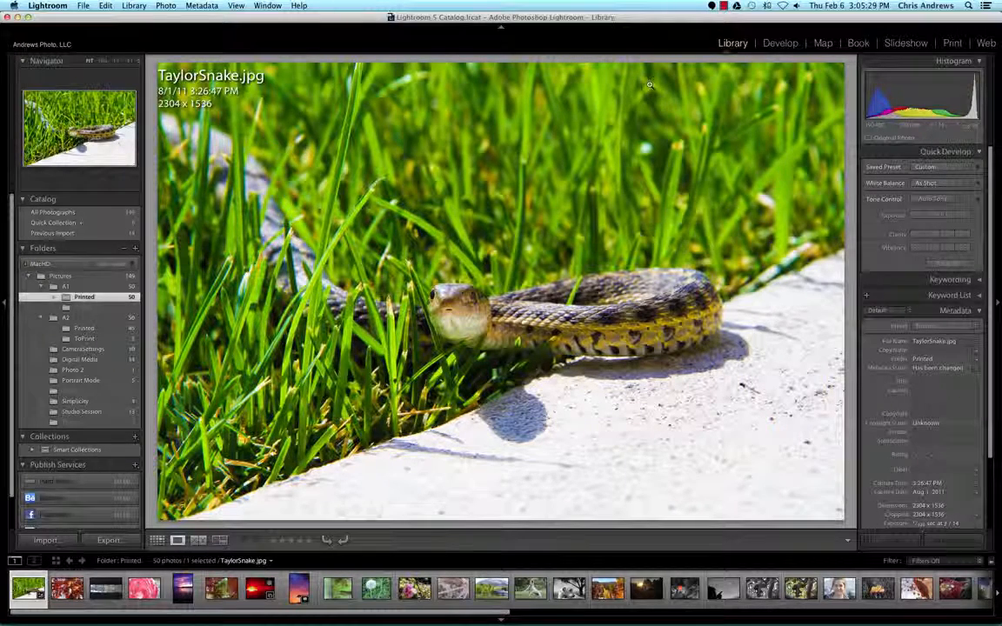
{"action": "right_click", "coordinate": [443, 282]}
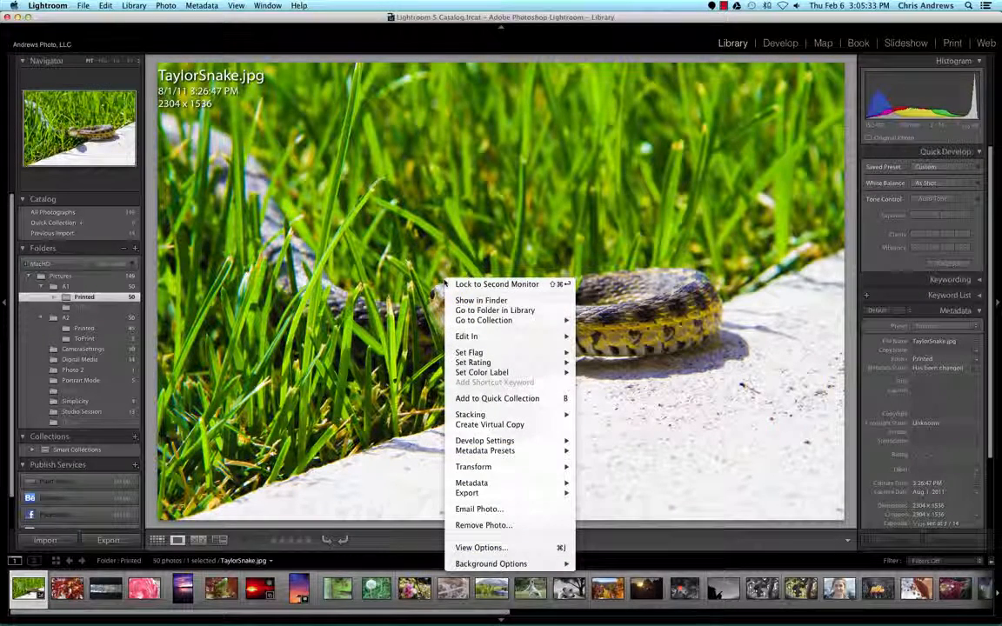
{"action": "mouse_move", "coordinate": [489, 340]}
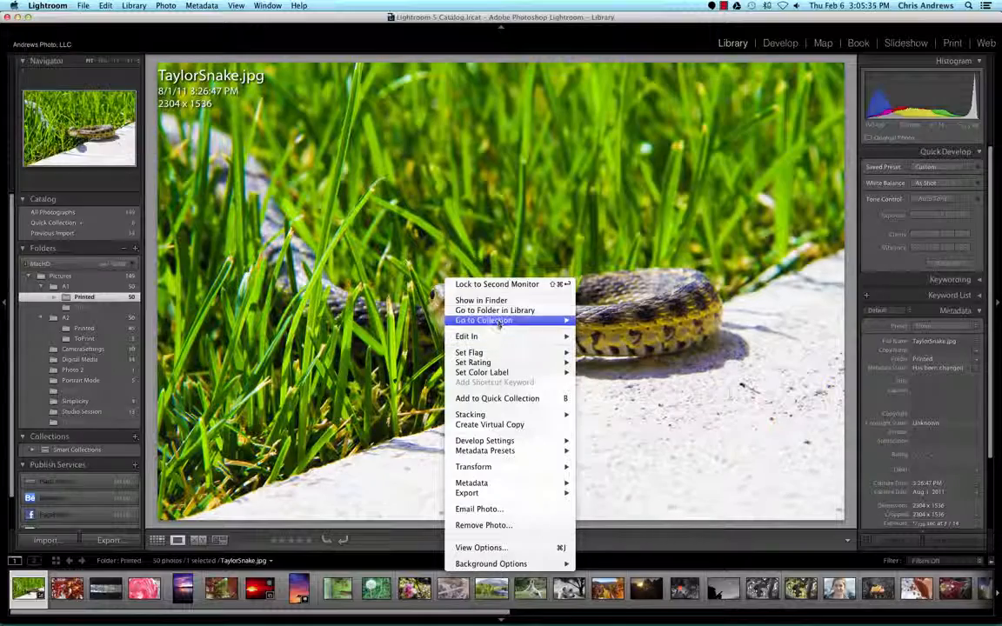
{"action": "left_click", "coordinate": [492, 300]}
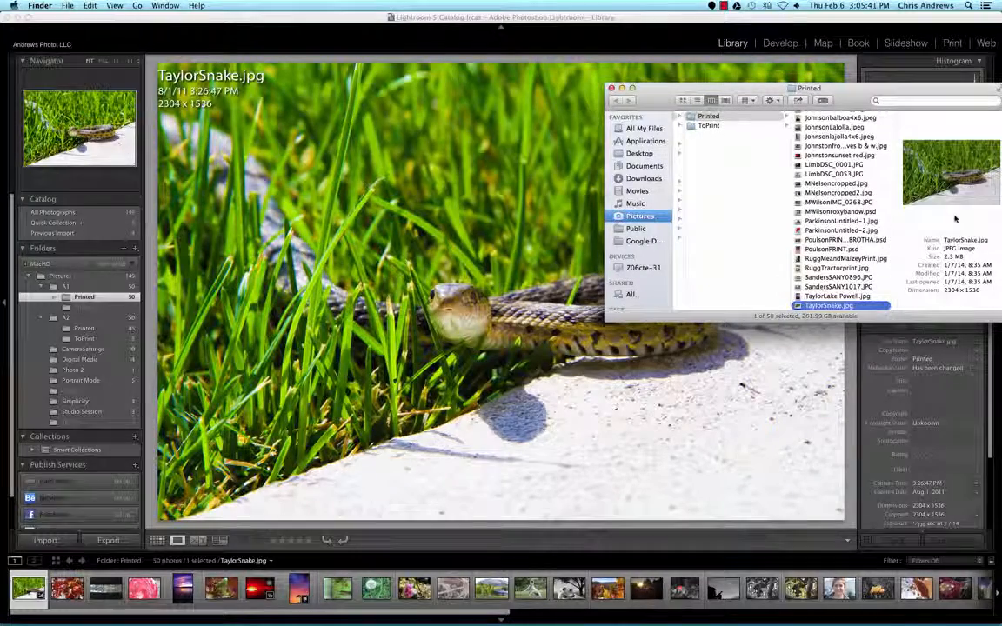
Preview the original snake file beside the edited photo for comparison, and close the preview and the Finder window
{"action": "key", "text": "space"}
{"action": "left_click_drag", "start_coordinate": [422, 39], "coordinate": [882, 5]}
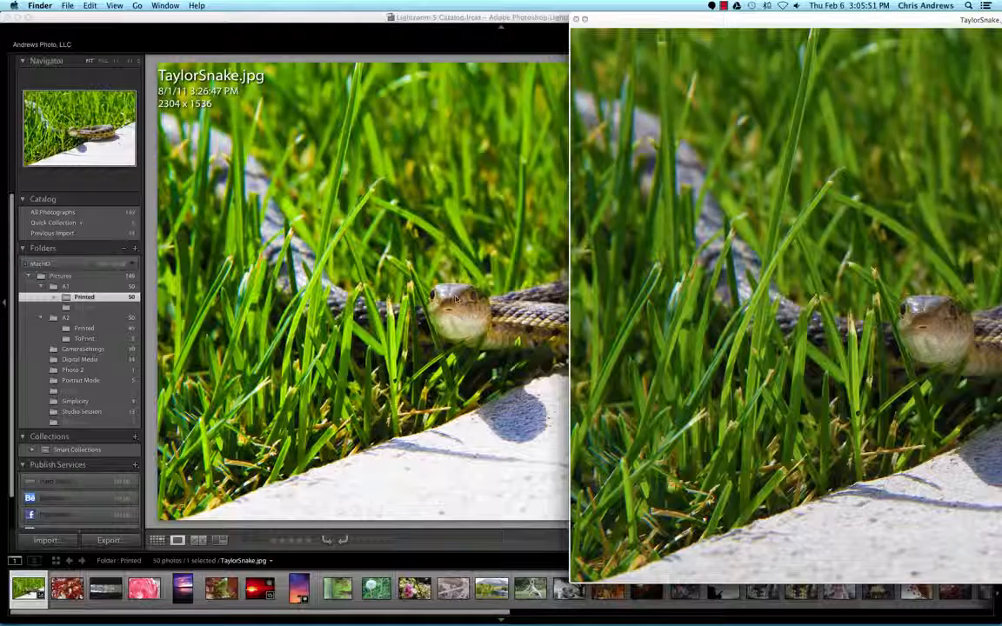
{"action": "left_click", "coordinate": [576, 18]}
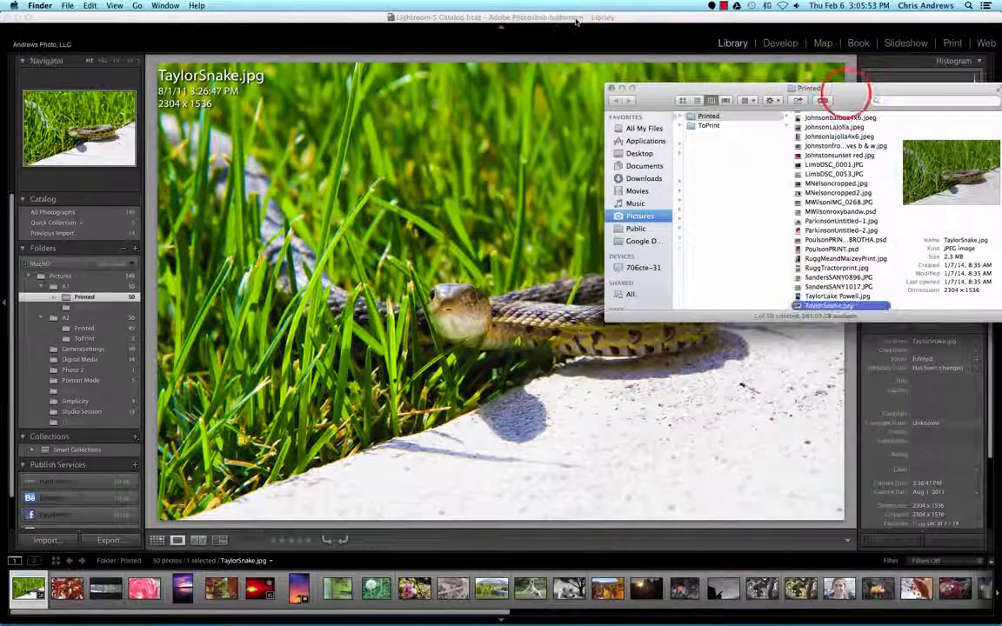
{"action": "left_click_drag", "start_coordinate": [849, 89], "coordinate": [689, 76]}
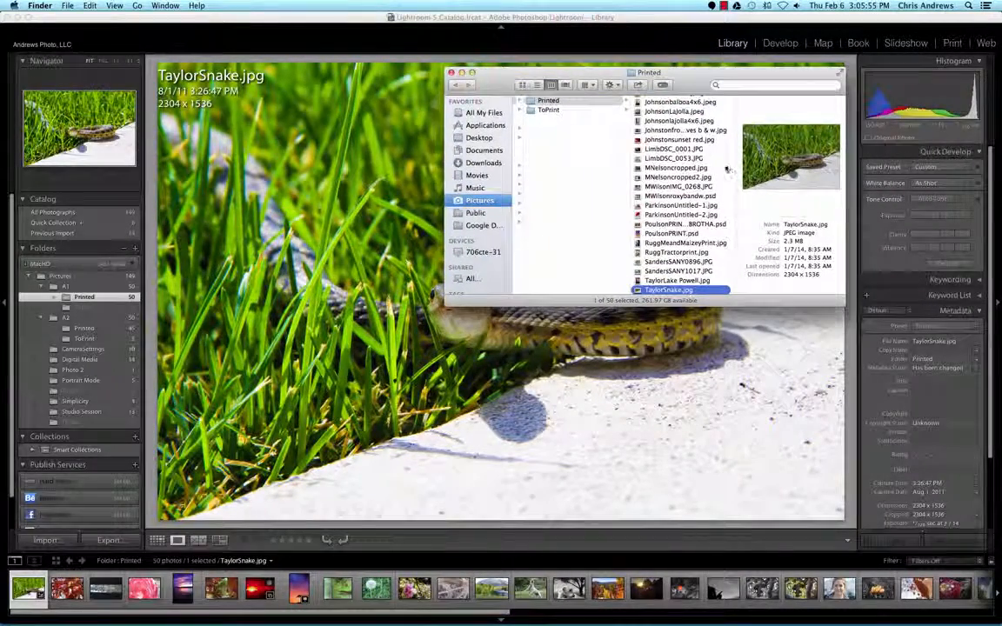
{"action": "left_click", "coordinate": [450, 72]}
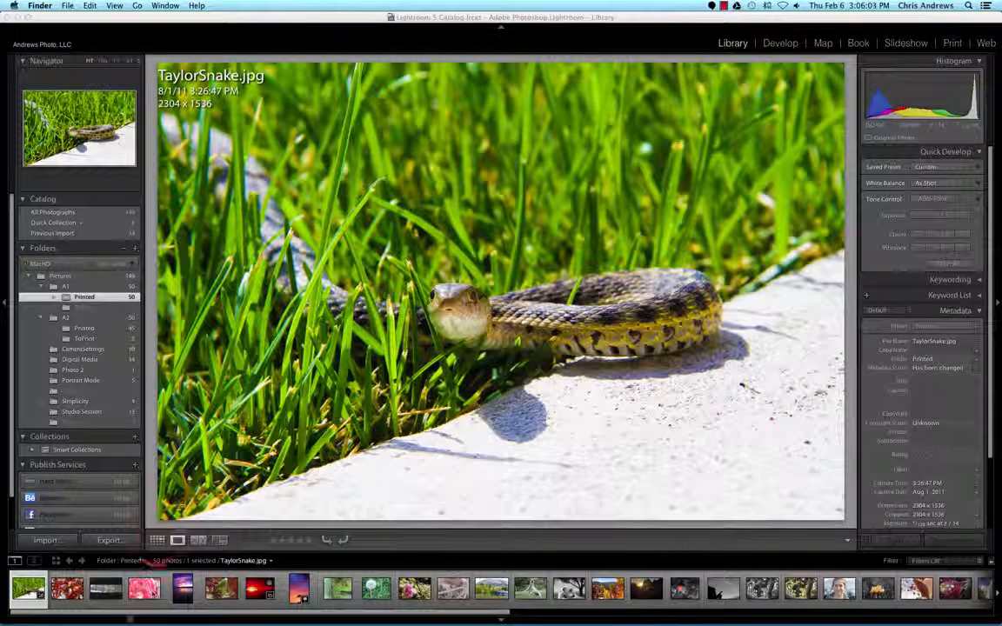
Return to the thumbnail grid and start an export with only the edited snake photo selected
{"action": "left_click", "coordinate": [156, 540]}
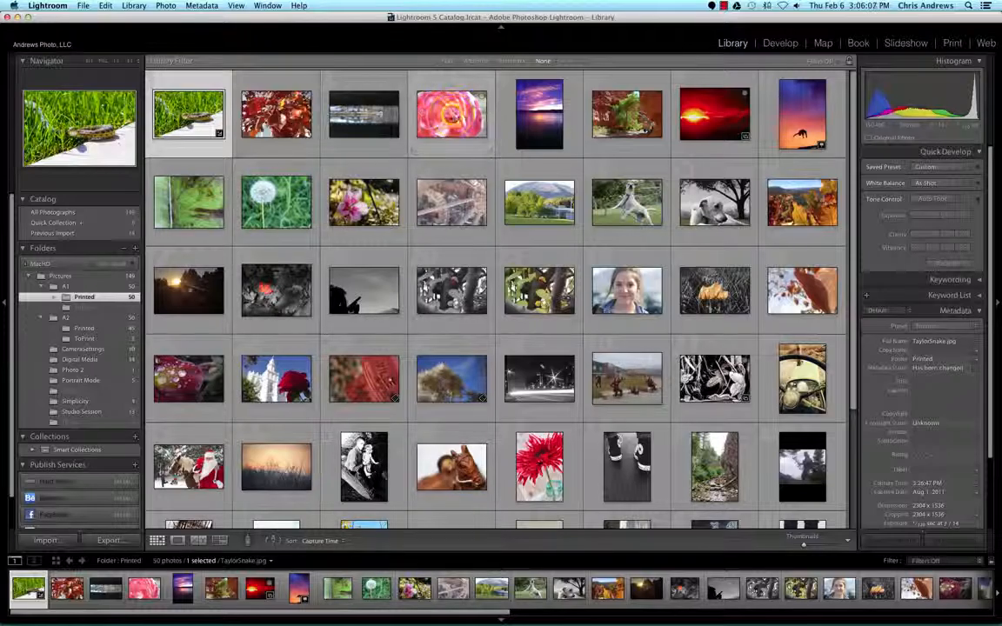
{"action": "left_click", "coordinate": [450, 118], "text": "shift"}
{"action": "left_click", "coordinate": [195, 123]}
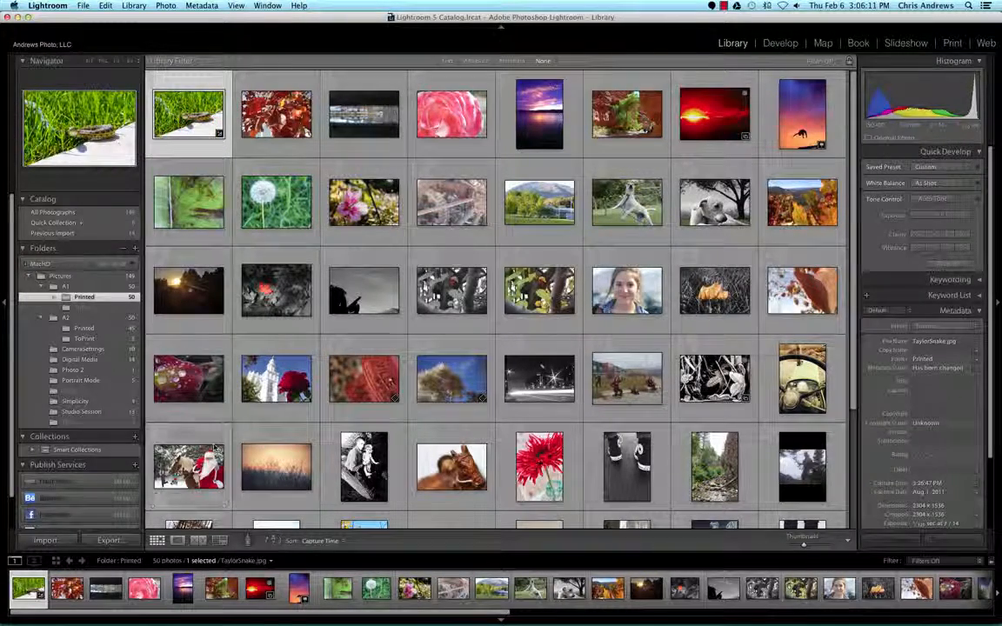
{"action": "left_click", "coordinate": [110, 541]}
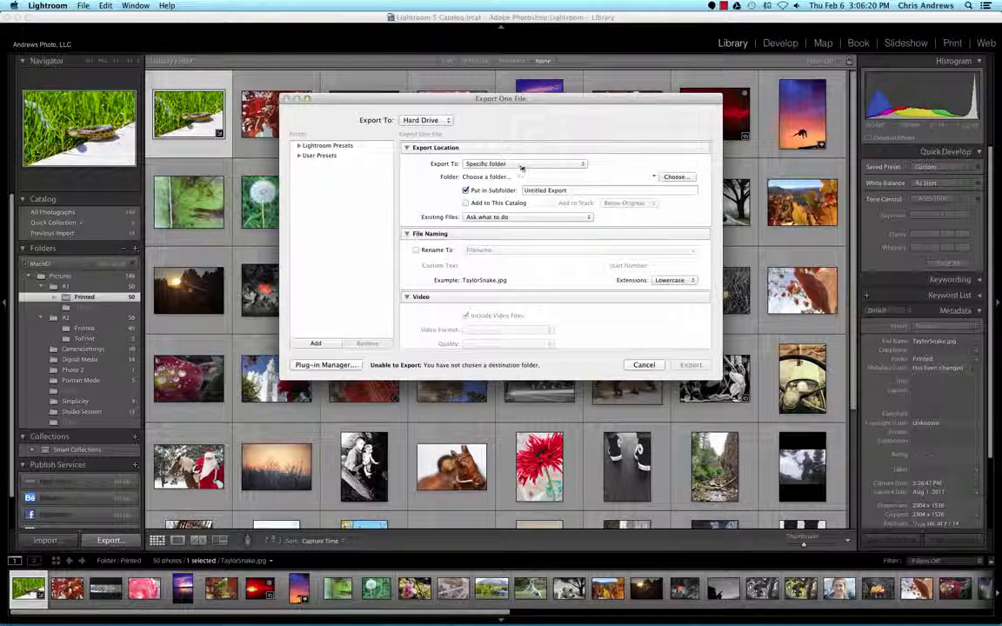
Keep Specific folder as the export location and choose a new folder named Exported inside Pictures
{"action": "scroll", "coordinate": [435, 148], "scroll_direction": "down", "scroll_amount": 1}
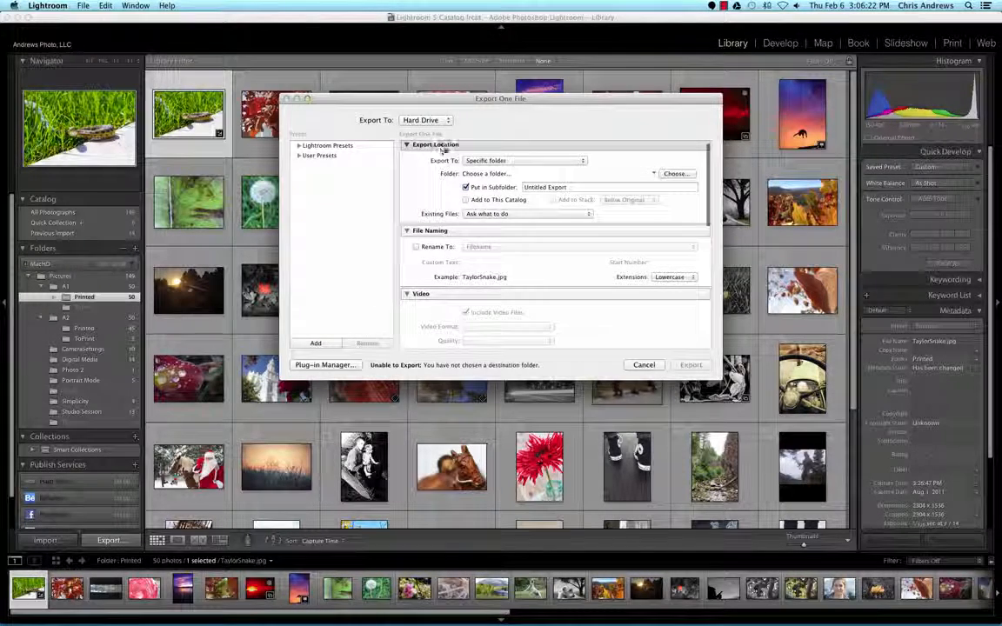
{"action": "scroll", "coordinate": [488, 161], "scroll_direction": "up", "scroll_amount": 1}
{"action": "left_click", "coordinate": [543, 166]}
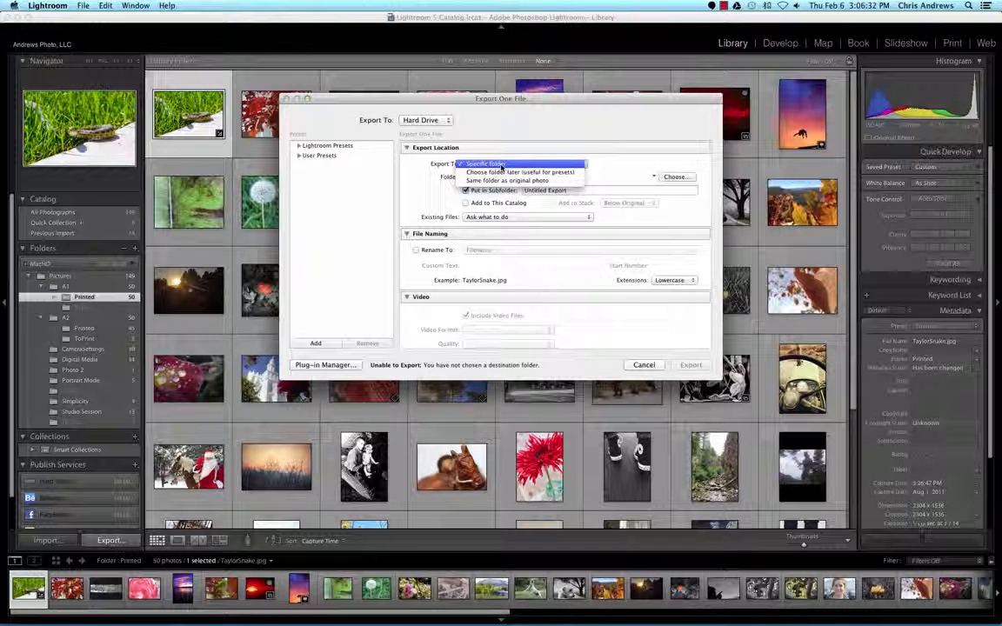
{"action": "left_click", "coordinate": [620, 161]}
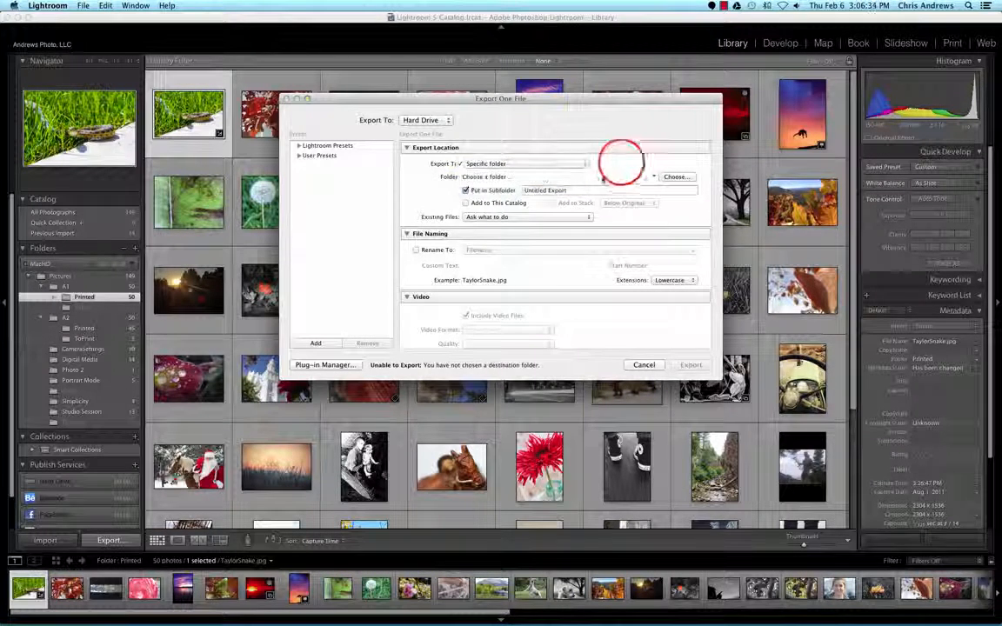
{"action": "left_click", "coordinate": [676, 177]}
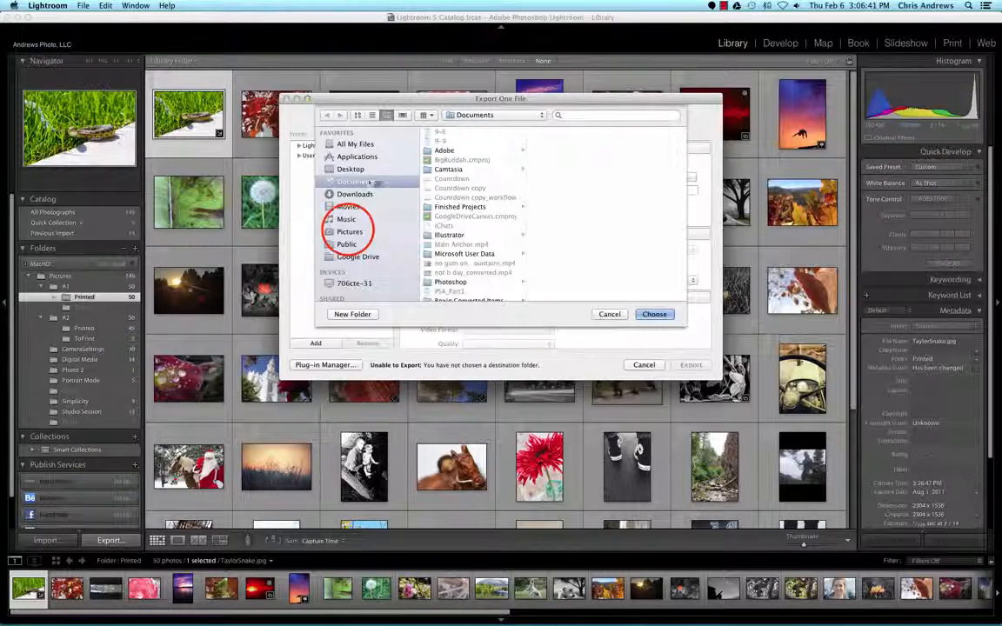
{"action": "left_click", "coordinate": [347, 231]}
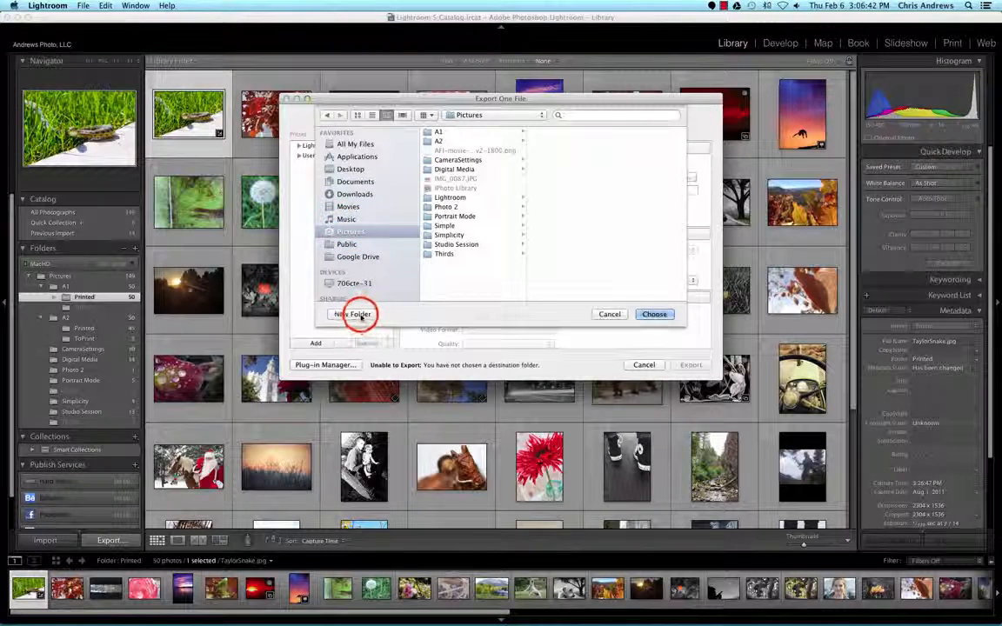
{"action": "left_click", "coordinate": [362, 315]}
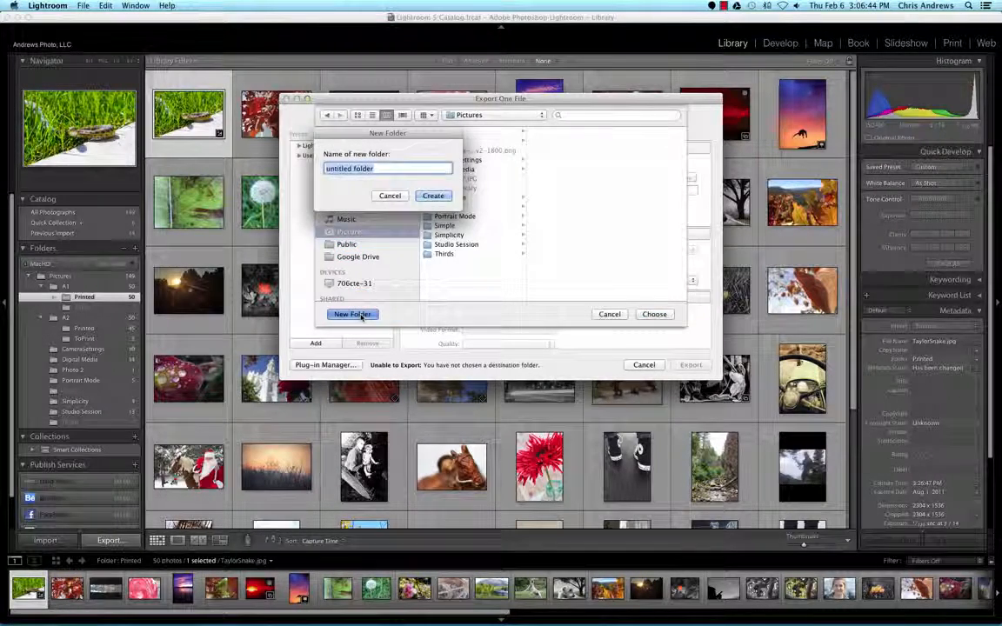
{"action": "type", "text": "Exported"}
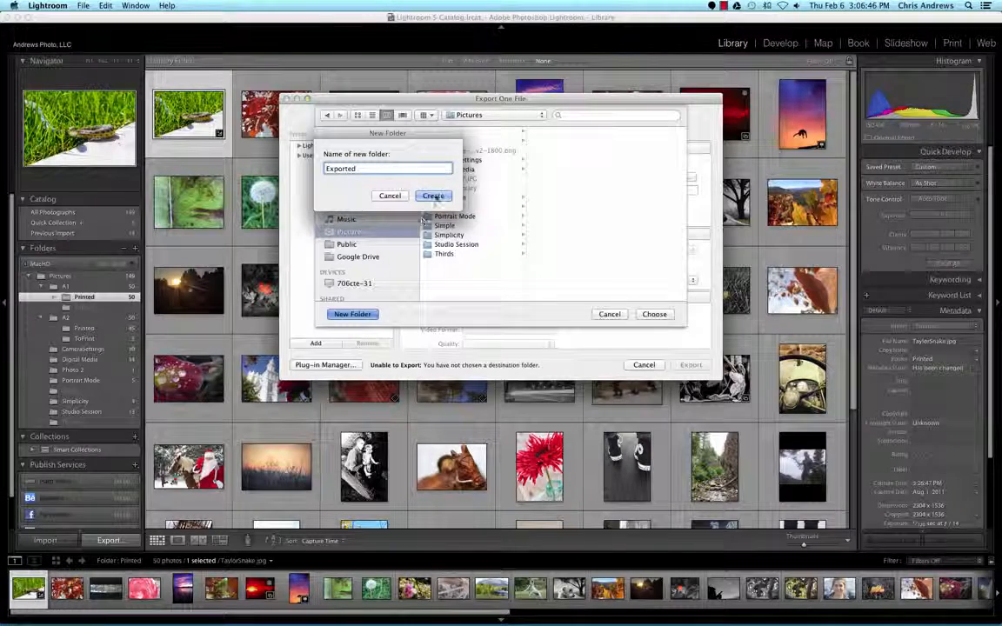
{"action": "left_click", "coordinate": [434, 196]}
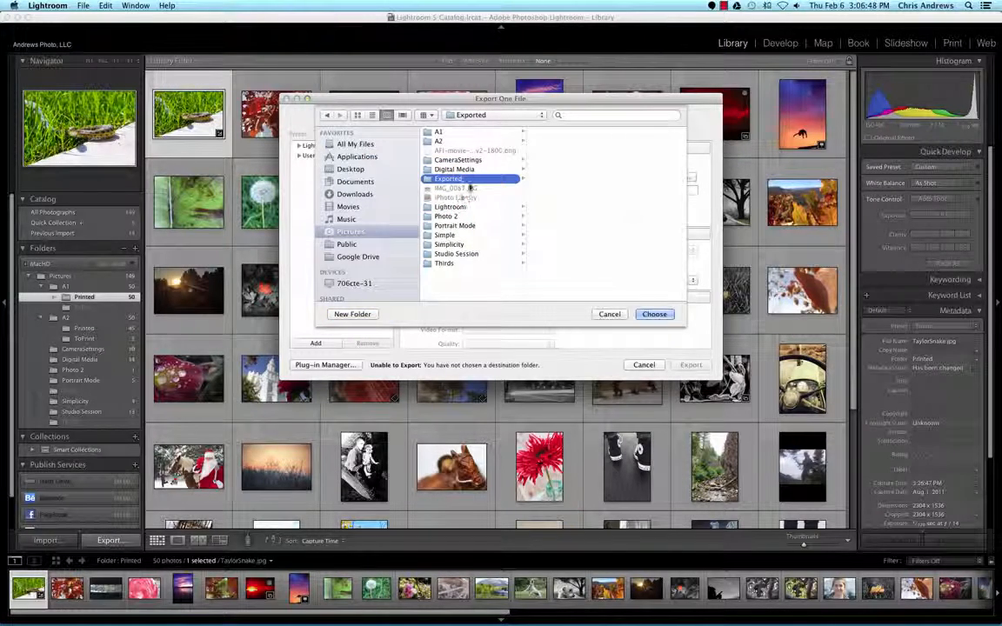
{"action": "left_click", "coordinate": [655, 314]}
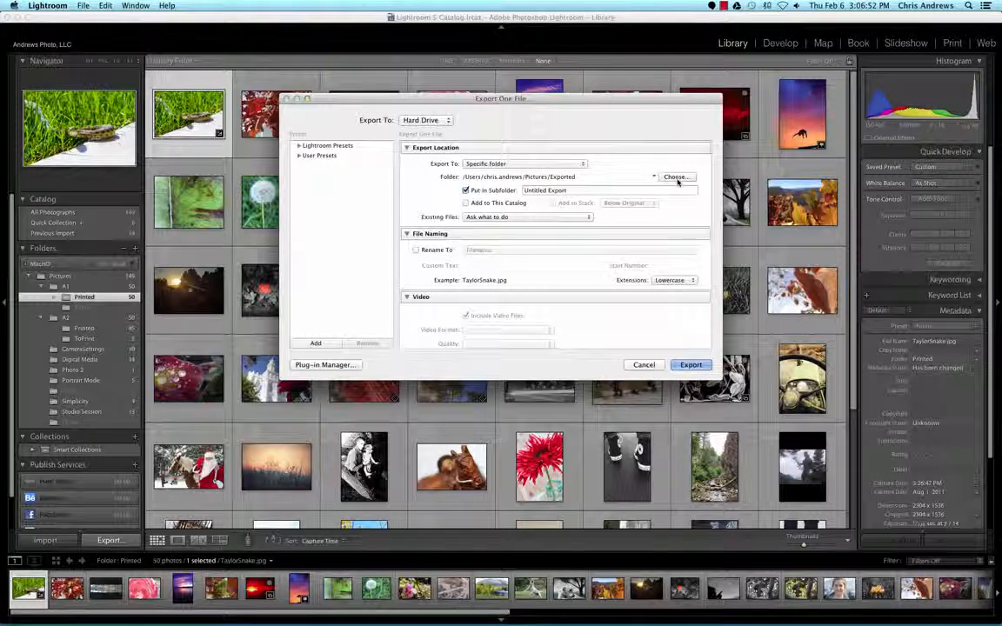
Name the export subfolder Snake, and turn off the Put in Subfolder option
{"action": "left_click", "coordinate": [465, 190]}
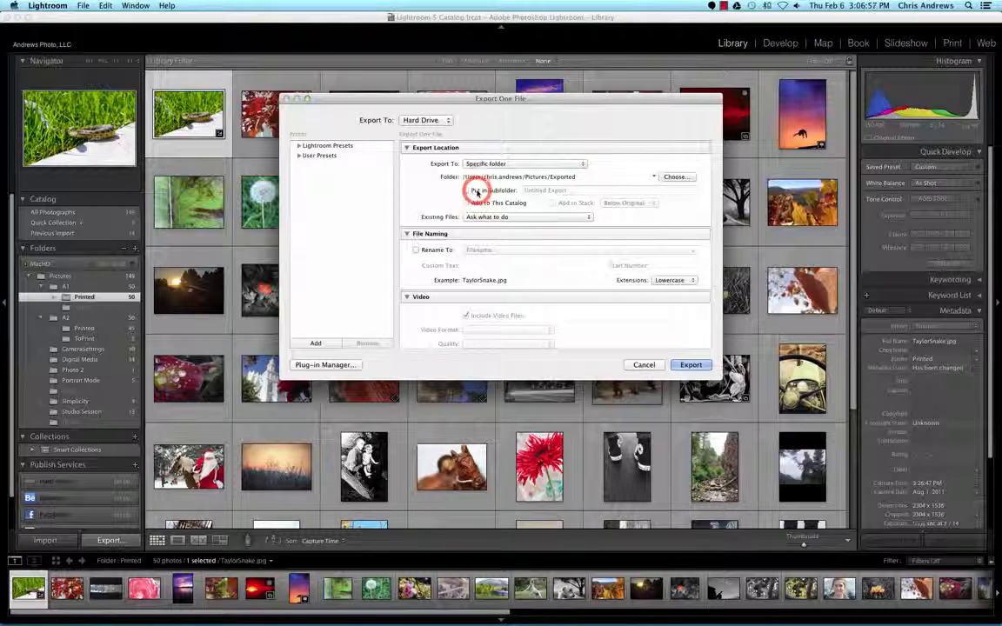
{"action": "left_click", "coordinate": [477, 191]}
{"action": "left_click_drag", "start_coordinate": [573, 191], "coordinate": [518, 190]}
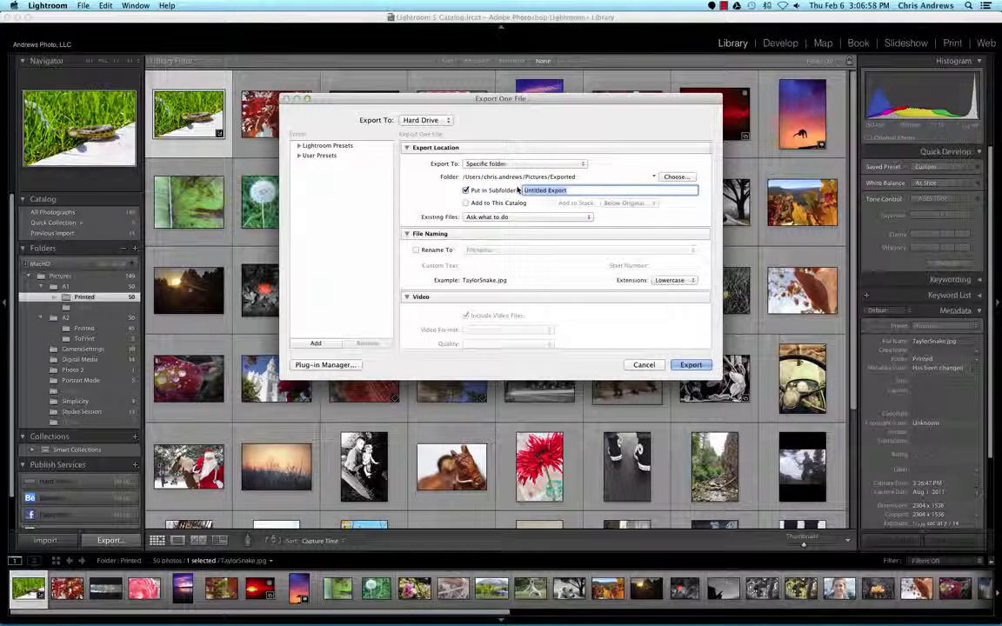
{"action": "type", "text": "Snake"}
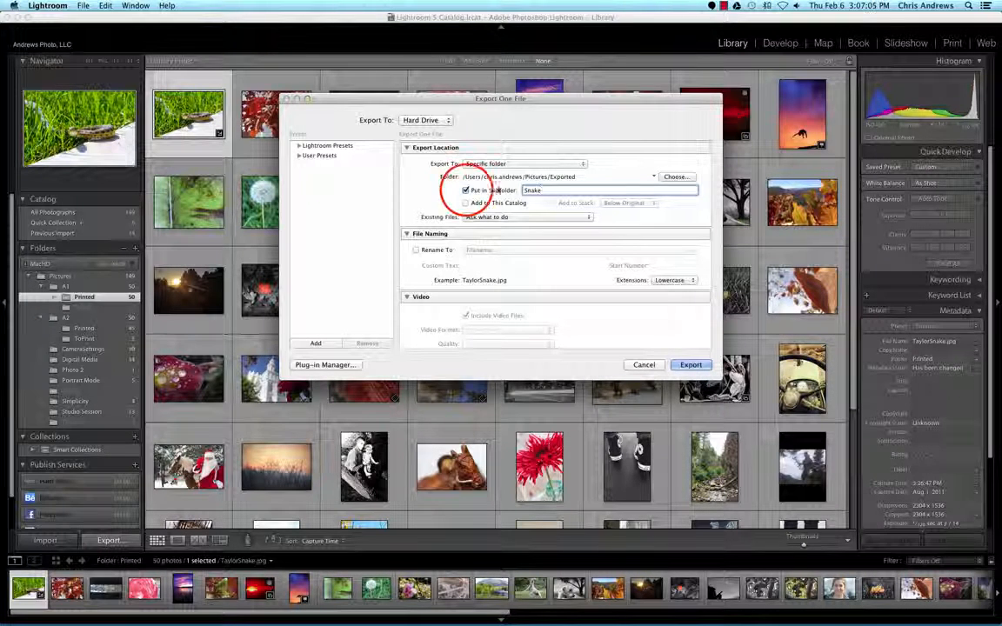
{"action": "left_click", "coordinate": [494, 189]}
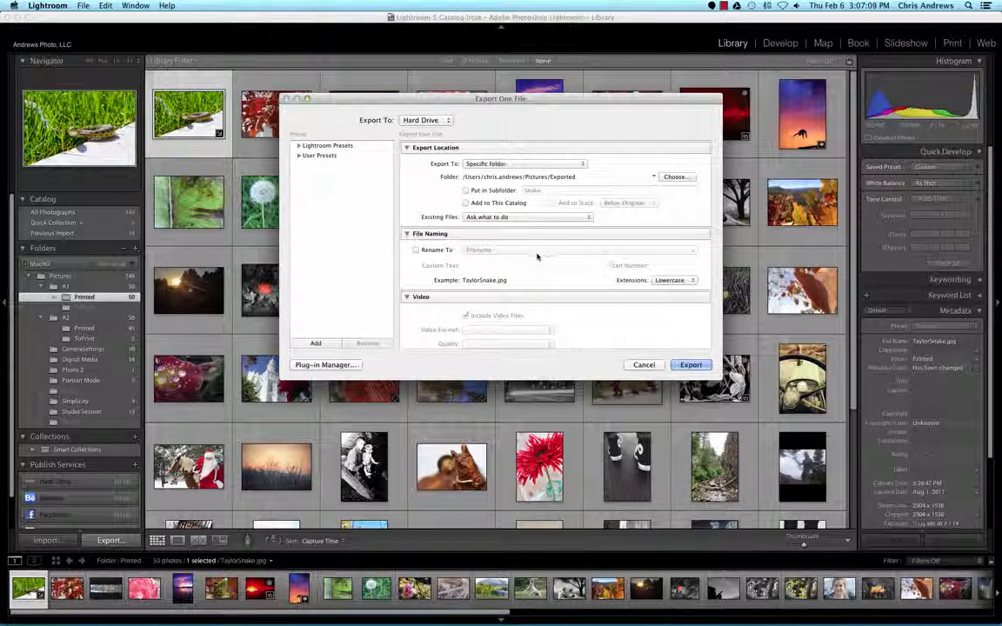
{"action": "scroll", "coordinate": [538, 256], "scroll_direction": "down", "scroll_amount": 1}
{"action": "left_click", "coordinate": [416, 234]}
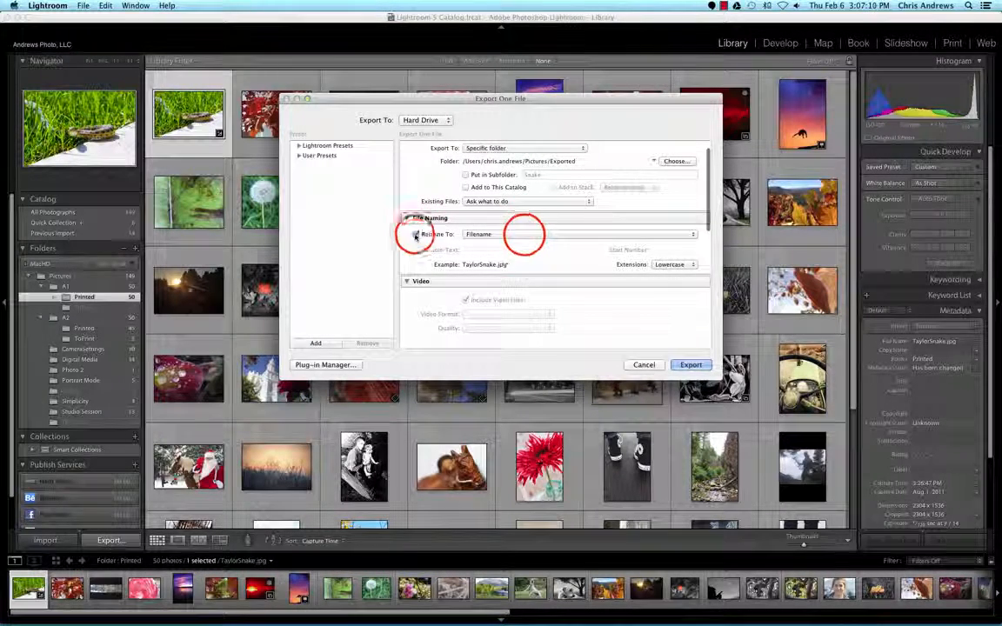
{"action": "left_click", "coordinate": [522, 234]}
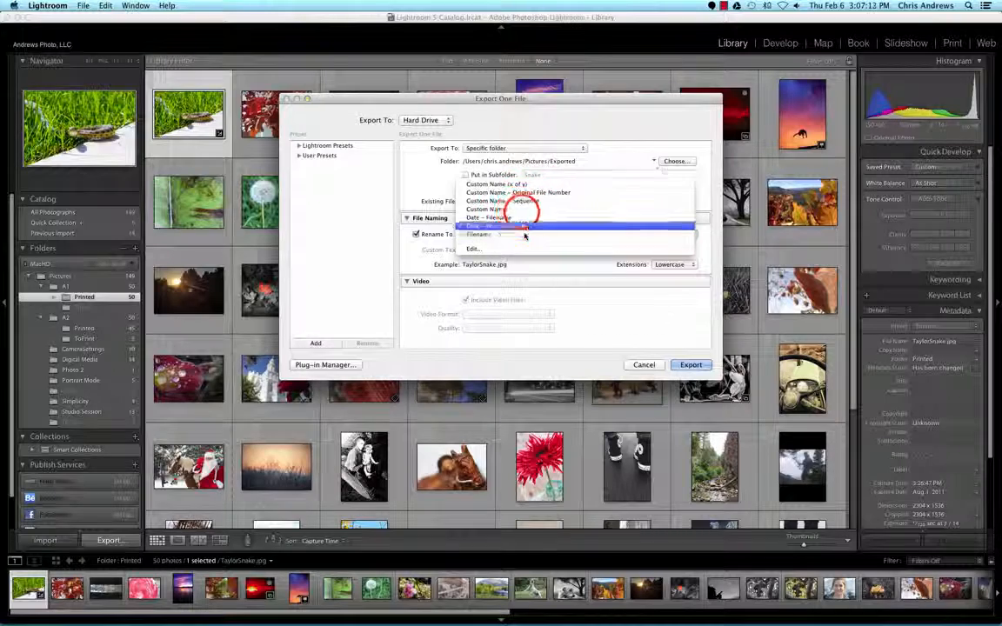
{"action": "left_click", "coordinate": [513, 210]}
{"action": "left_click", "coordinate": [417, 234]}
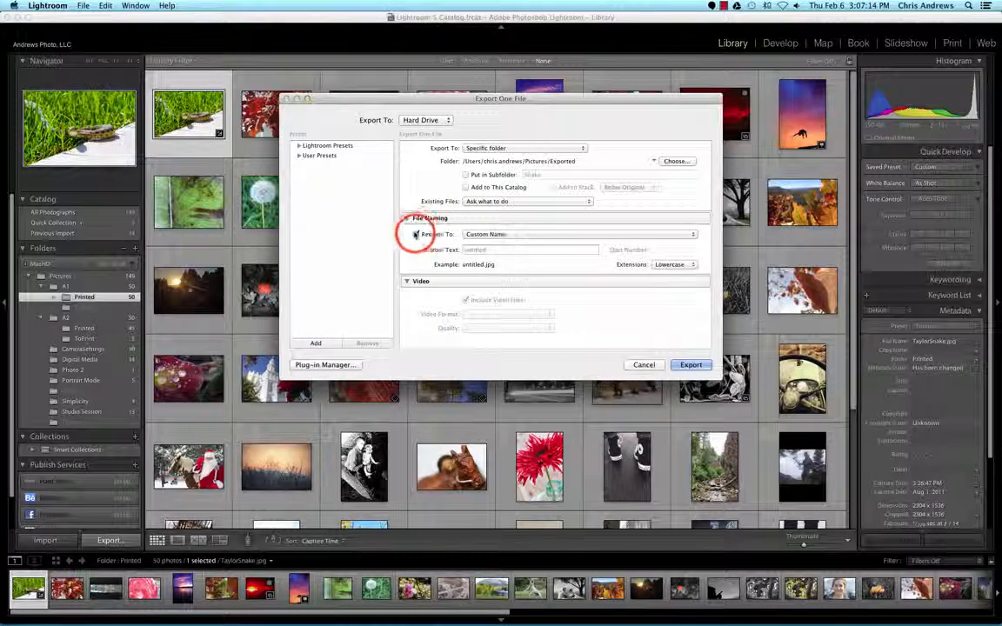
Try TIFF as the export image format, and switch the format back to JPEG
{"action": "scroll", "coordinate": [567, 251], "scroll_direction": "down", "scroll_amount": 1}
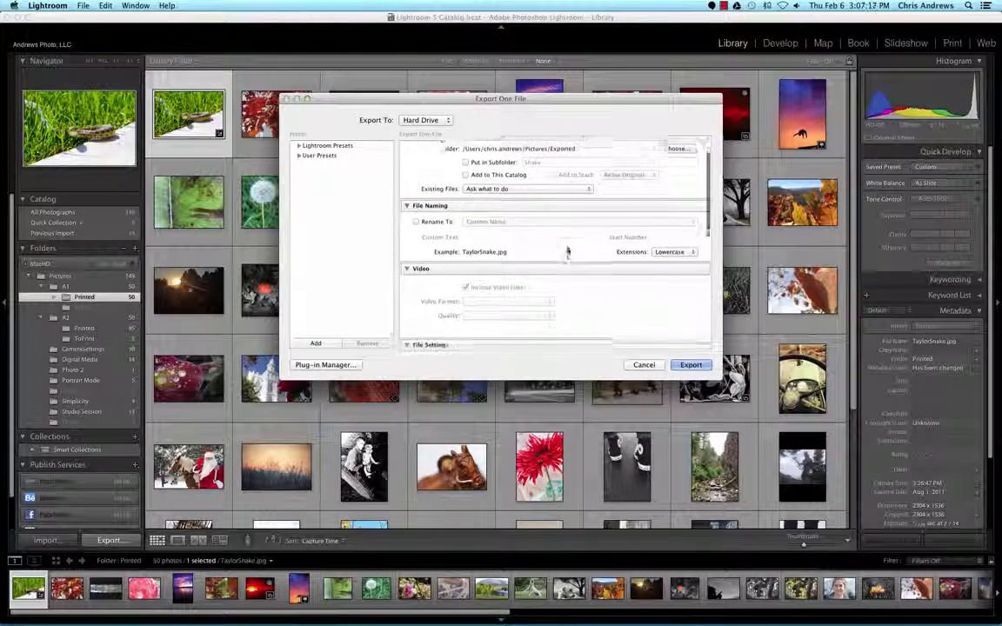
{"action": "scroll", "coordinate": [567, 251], "scroll_direction": "down", "scroll_amount": 8}
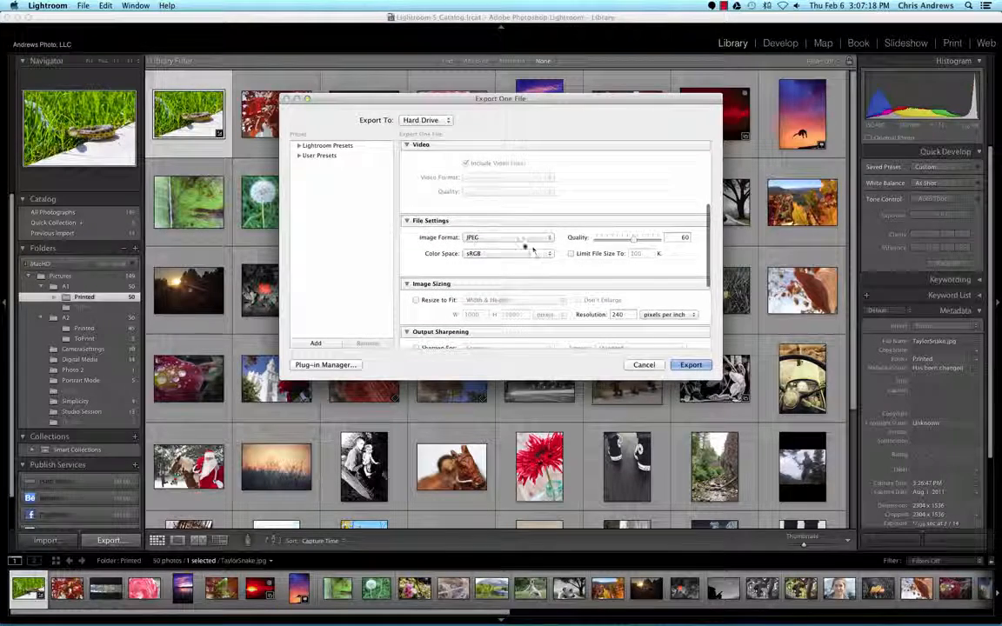
{"action": "left_click", "coordinate": [503, 236]}
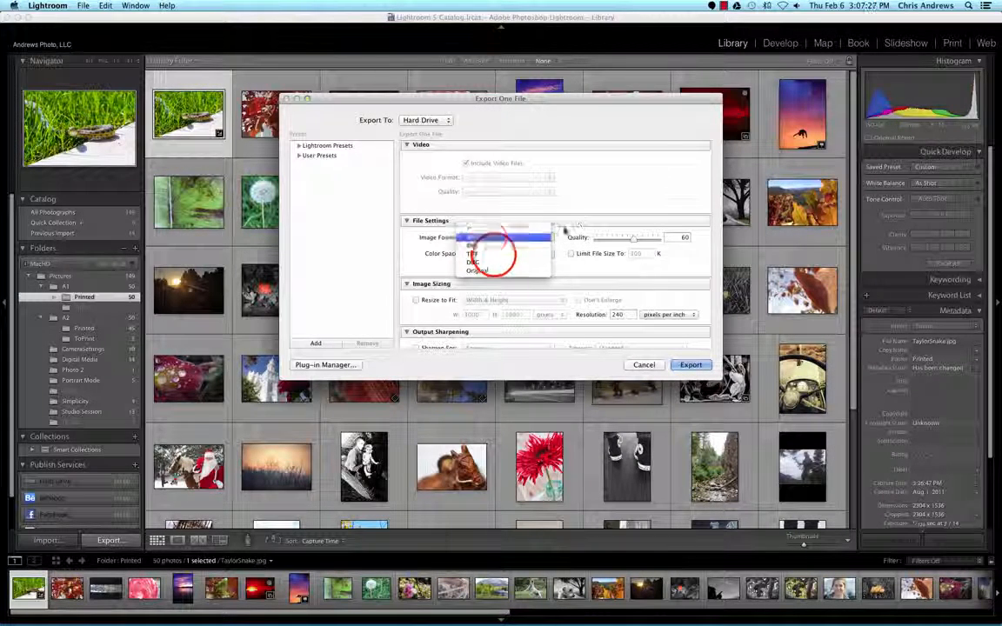
{"action": "left_click", "coordinate": [493, 254]}
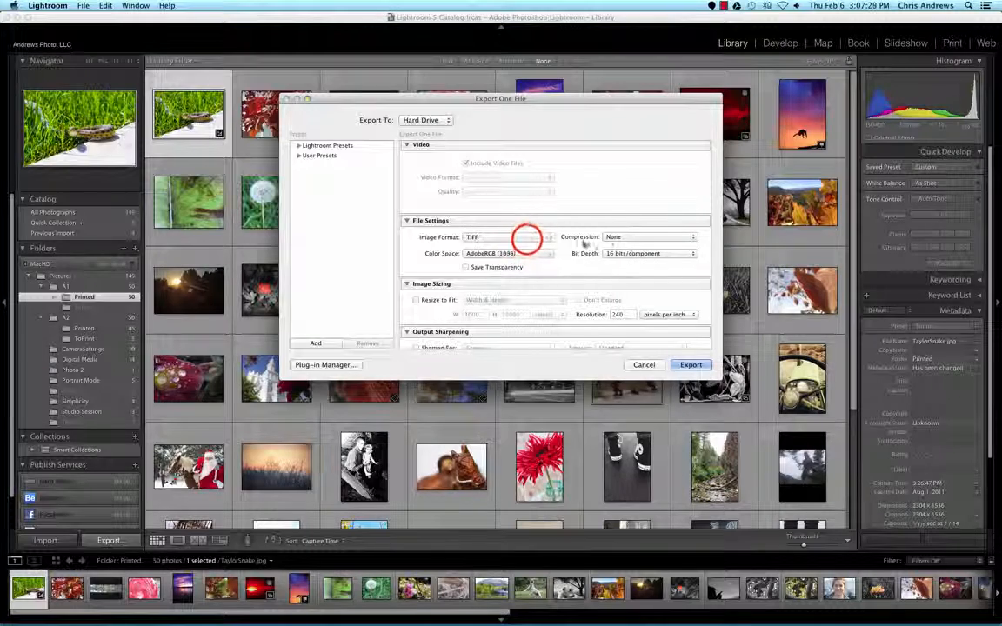
{"action": "left_click", "coordinate": [517, 235]}
{"action": "left_click", "coordinate": [514, 220]}
Raise the JPEG export quality to 85
{"action": "left_click", "coordinate": [635, 237]}
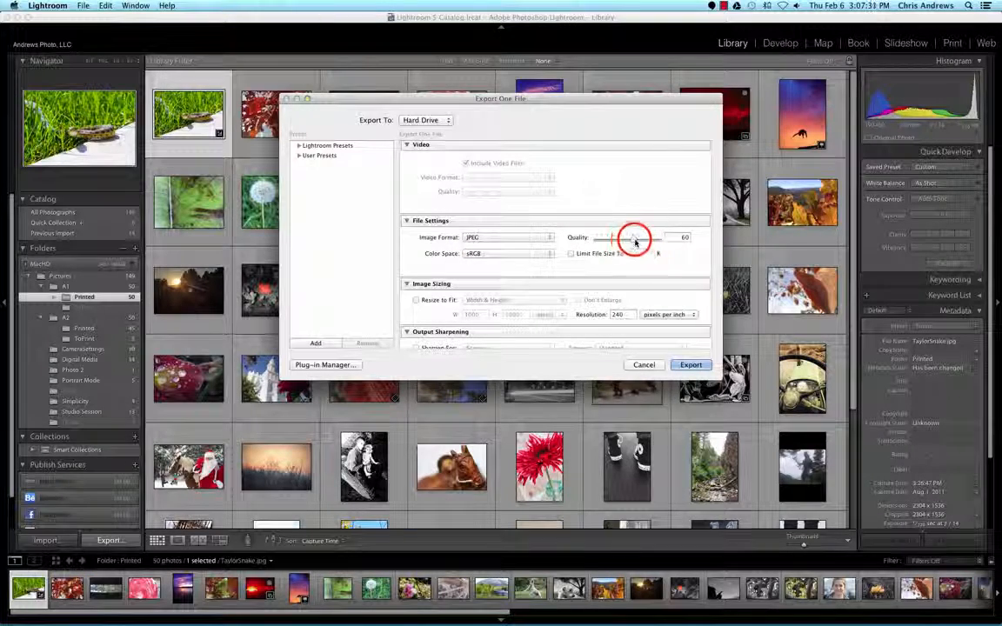
{"action": "left_click_drag", "start_coordinate": [635, 239], "coordinate": [657, 242]}
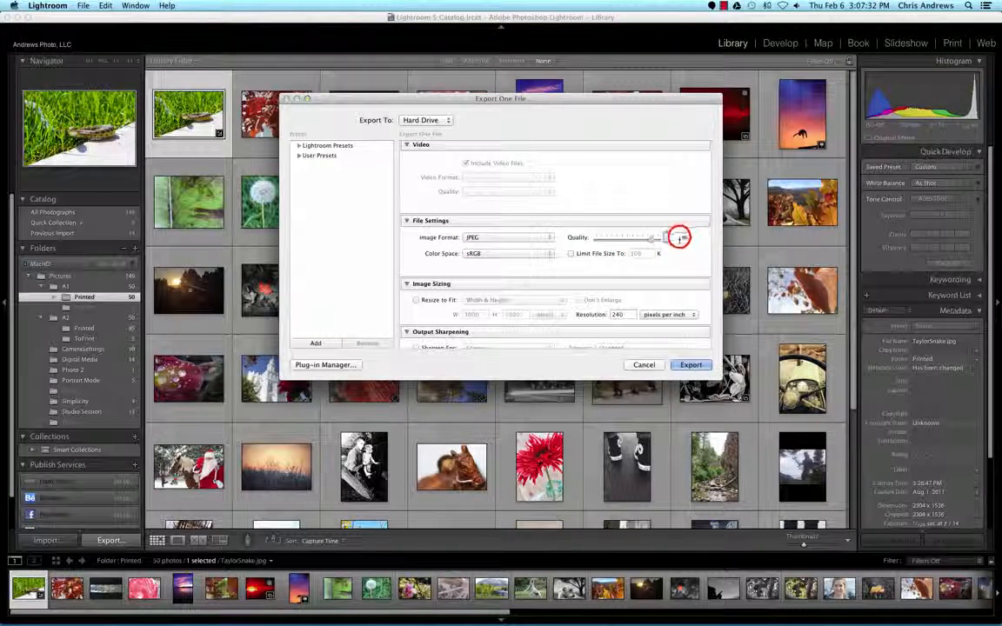
{"action": "left_click", "coordinate": [683, 237]}
{"action": "type", "text": "85"}
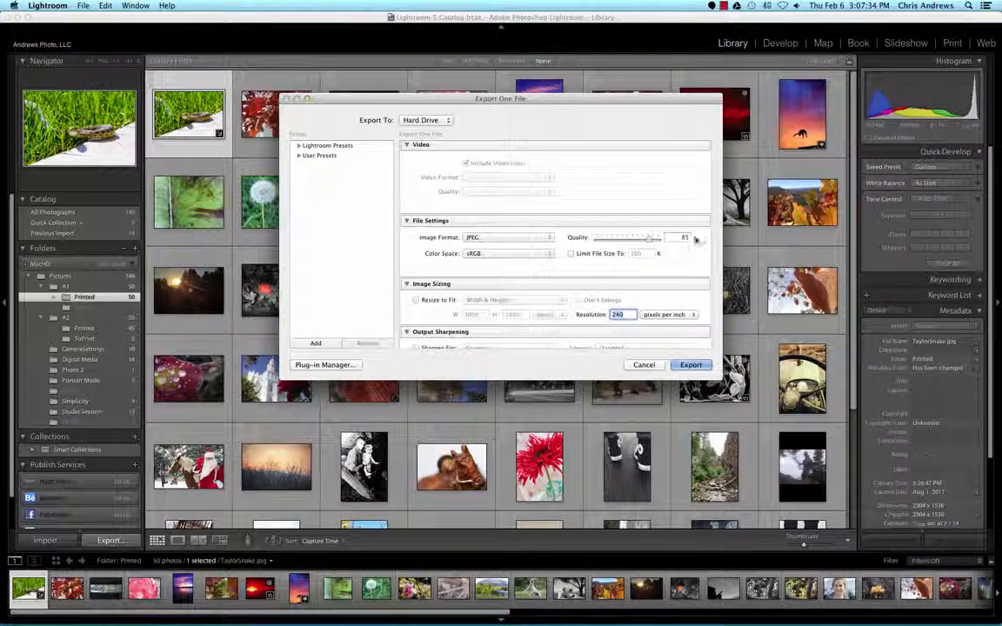
{"action": "key", "text": "Tab"}
Try Original as the image format after viewing the other format choices, and return to JPEG
{"action": "left_click", "coordinate": [507, 237]}
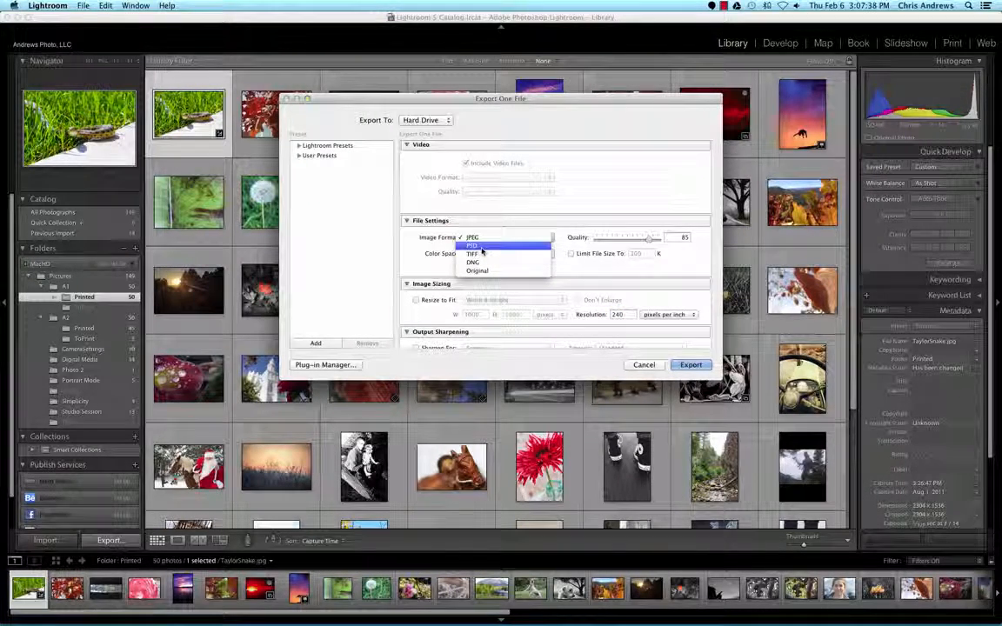
{"action": "left_click", "coordinate": [482, 262]}
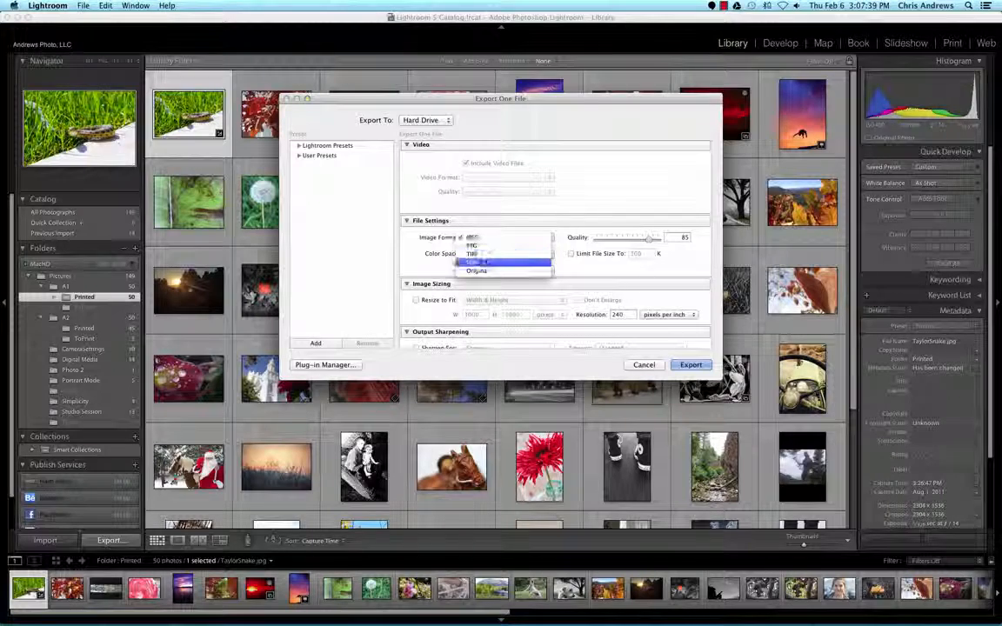
{"action": "left_click", "coordinate": [496, 270]}
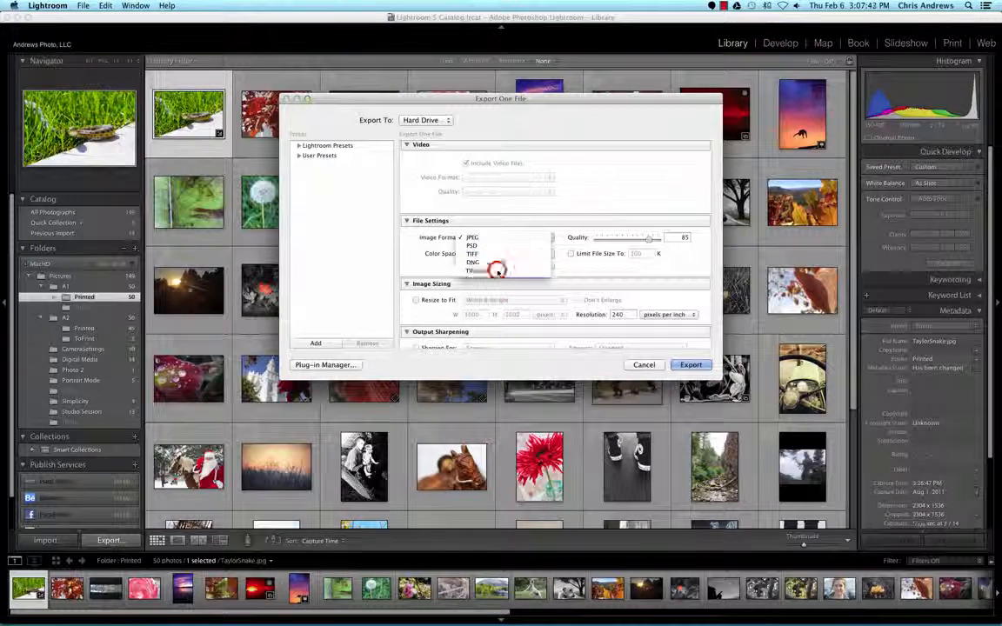
{"action": "left_click", "coordinate": [502, 237]}
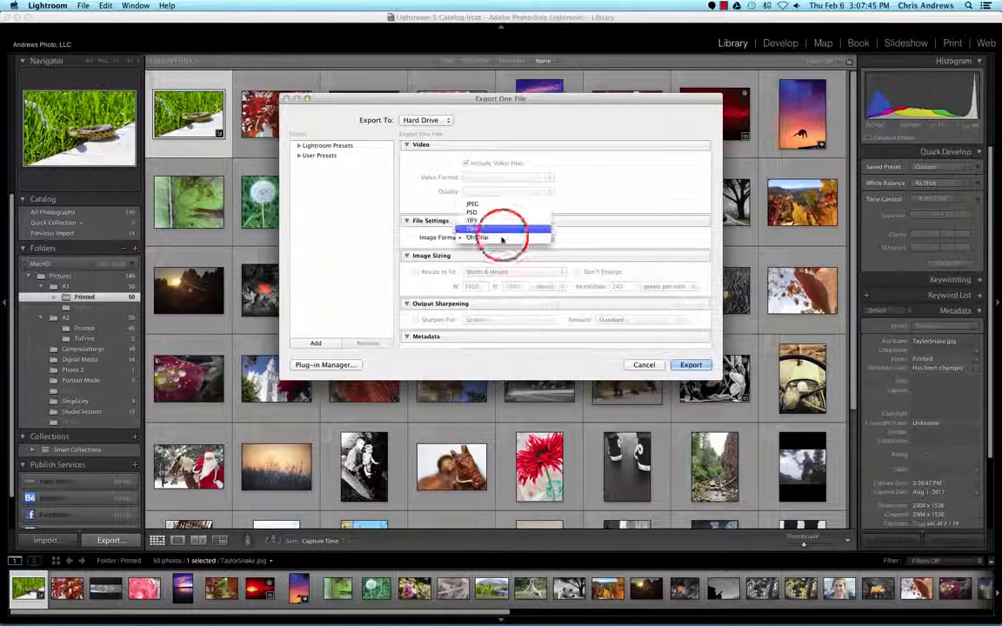
{"action": "left_click", "coordinate": [492, 205]}
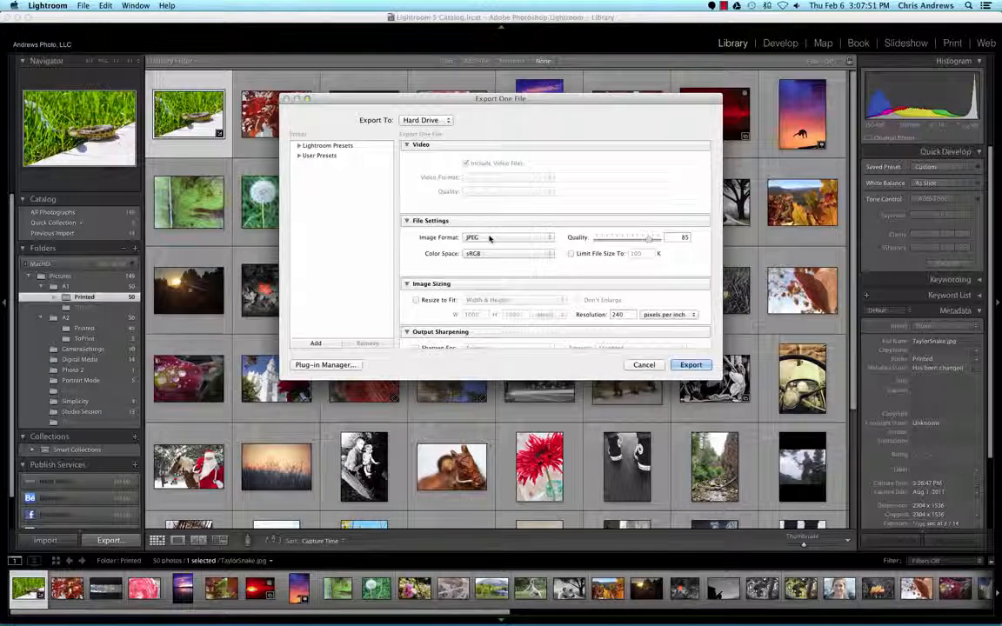
Turn on Resize to Fit by Long Edge and set the long edge to 1920 pixels
{"action": "scroll", "coordinate": [551, 250], "scroll_direction": "down", "scroll_amount": 4}
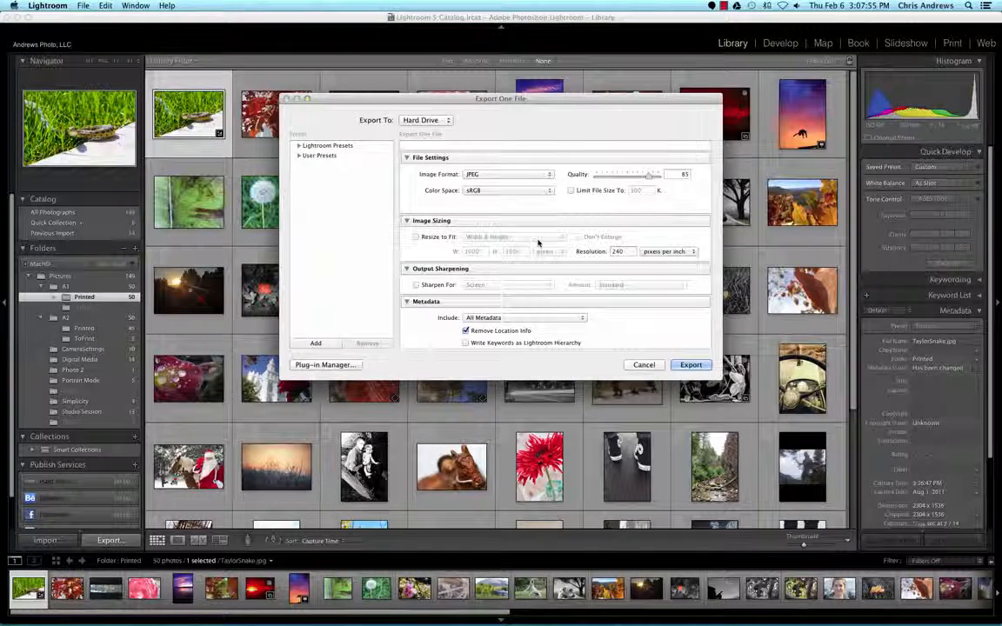
{"action": "left_click", "coordinate": [417, 237]}
{"action": "left_click", "coordinate": [499, 237]}
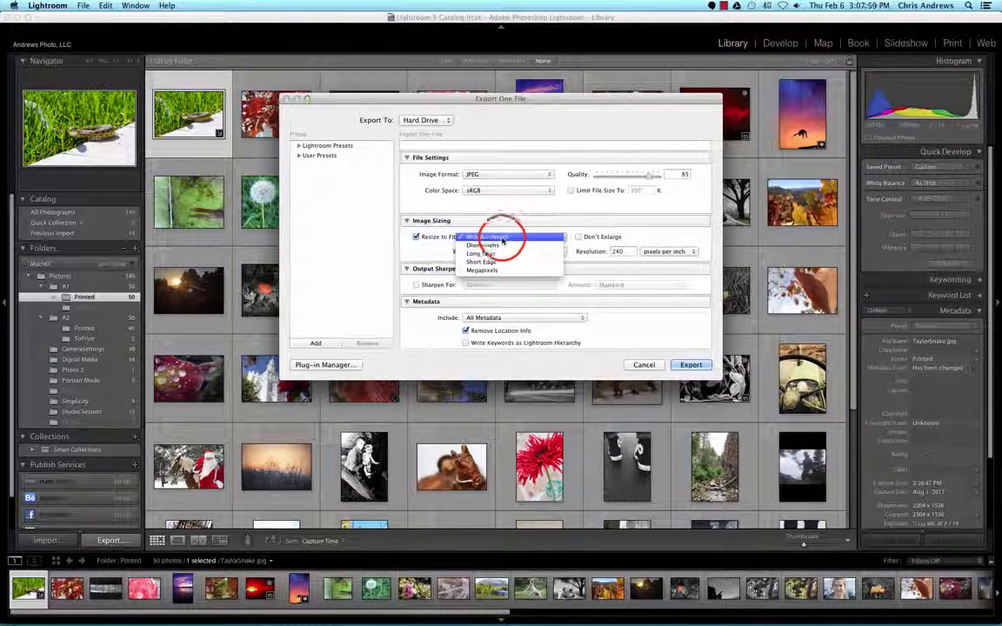
{"action": "left_click", "coordinate": [509, 254]}
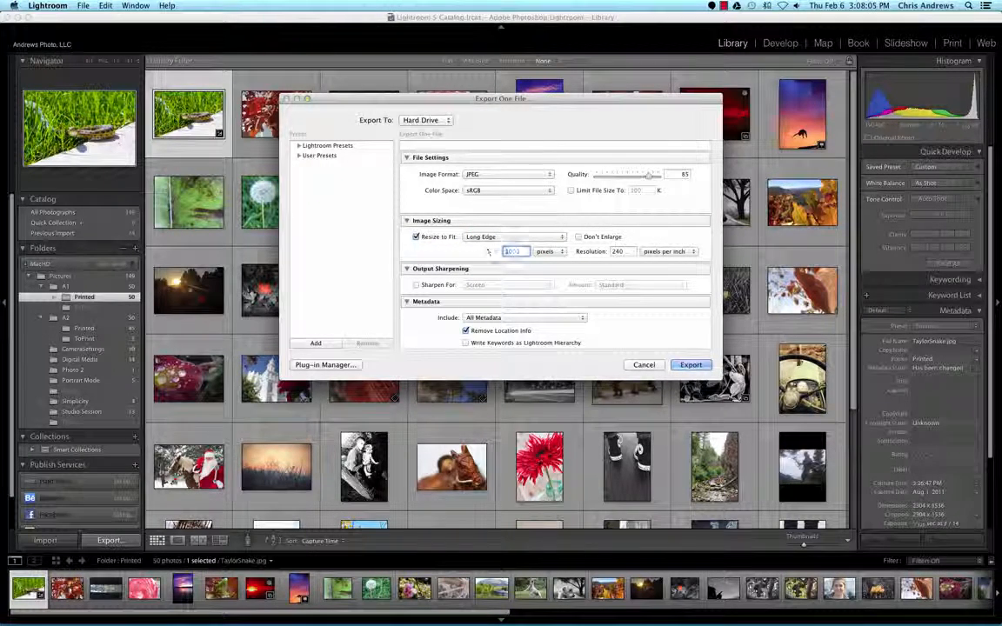
{"action": "type", "text": "1920"}
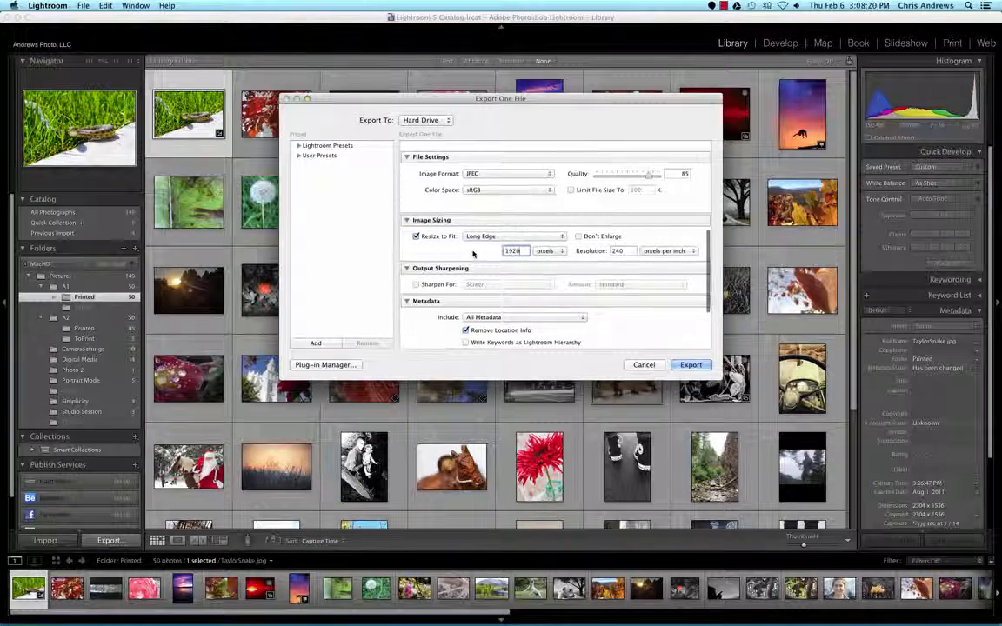
Check which metadata options can be included in the export, keeping All Metadata
{"action": "scroll", "coordinate": [525, 248], "scroll_direction": "down", "scroll_amount": 3}
{"action": "scroll", "coordinate": [526, 244], "scroll_direction": "down", "scroll_amount": 2}
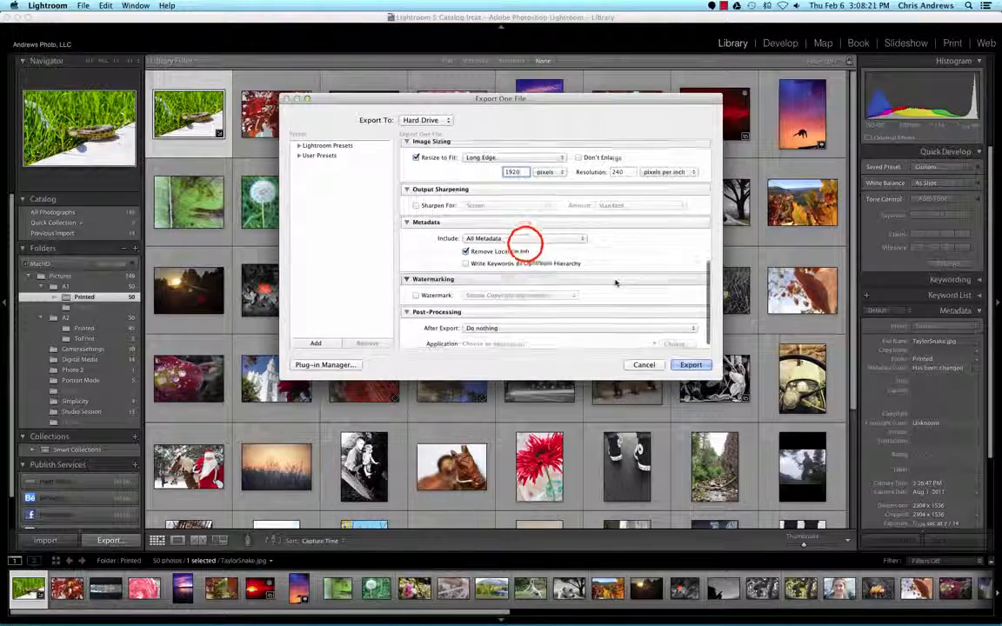
{"action": "left_click", "coordinate": [525, 239]}
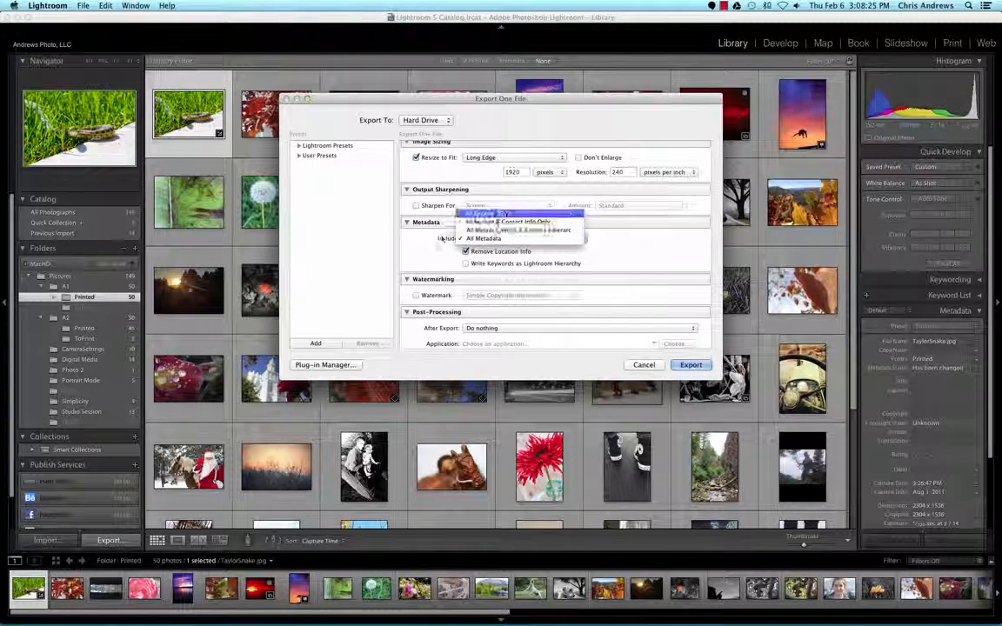
{"action": "left_click", "coordinate": [426, 257]}
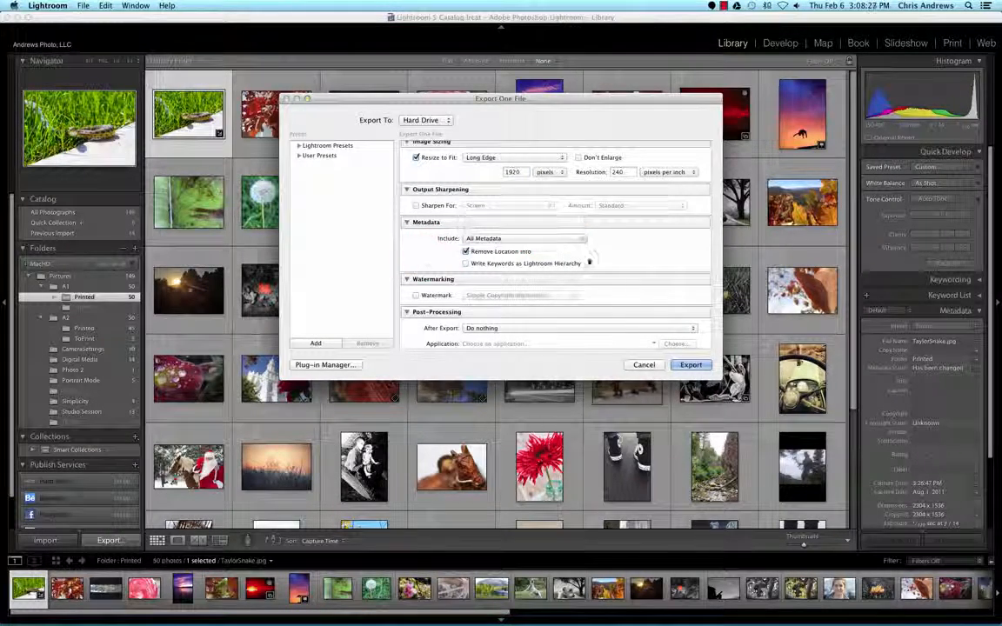
Turn on the Simple Copyright Watermark, and look through the Watermark Editor's text and effects settings without saving changes
{"action": "scroll", "coordinate": [423, 272], "scroll_direction": "down", "scroll_amount": 1}
{"action": "left_click", "coordinate": [418, 289]}
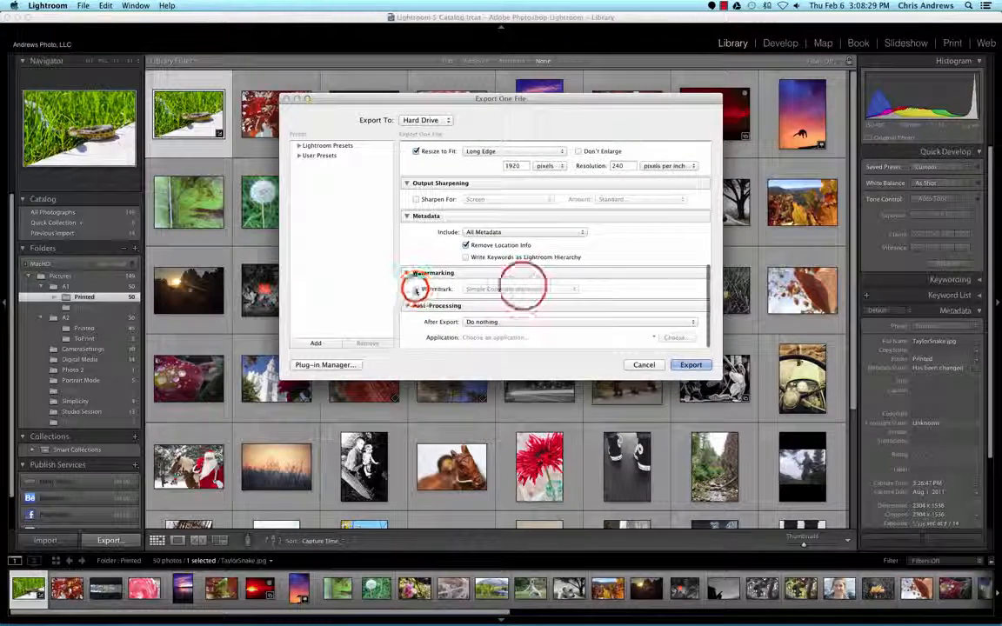
{"action": "left_click", "coordinate": [522, 289]}
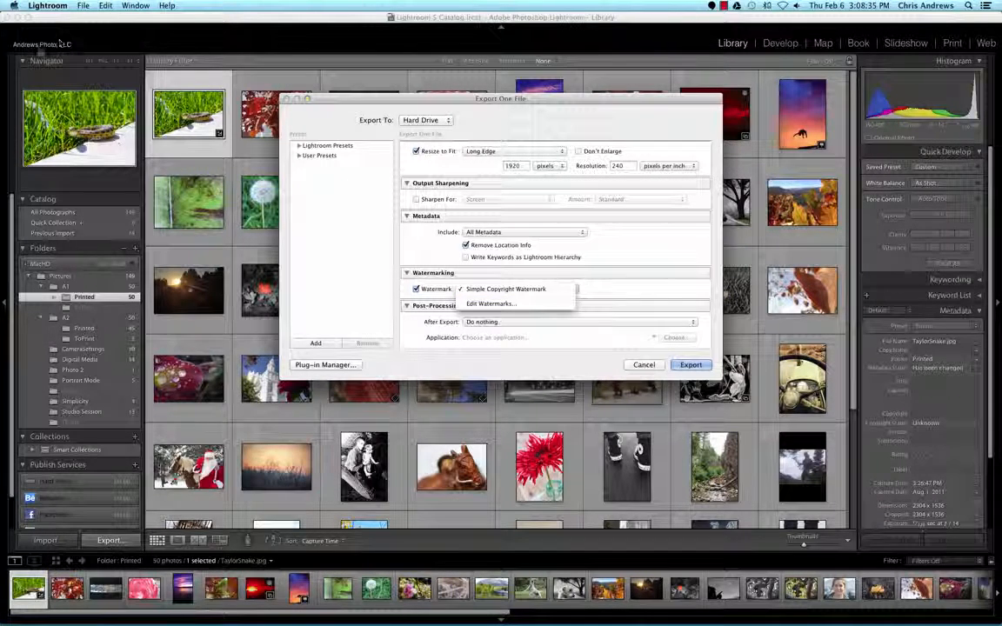
{"action": "left_click", "coordinate": [497, 304]}
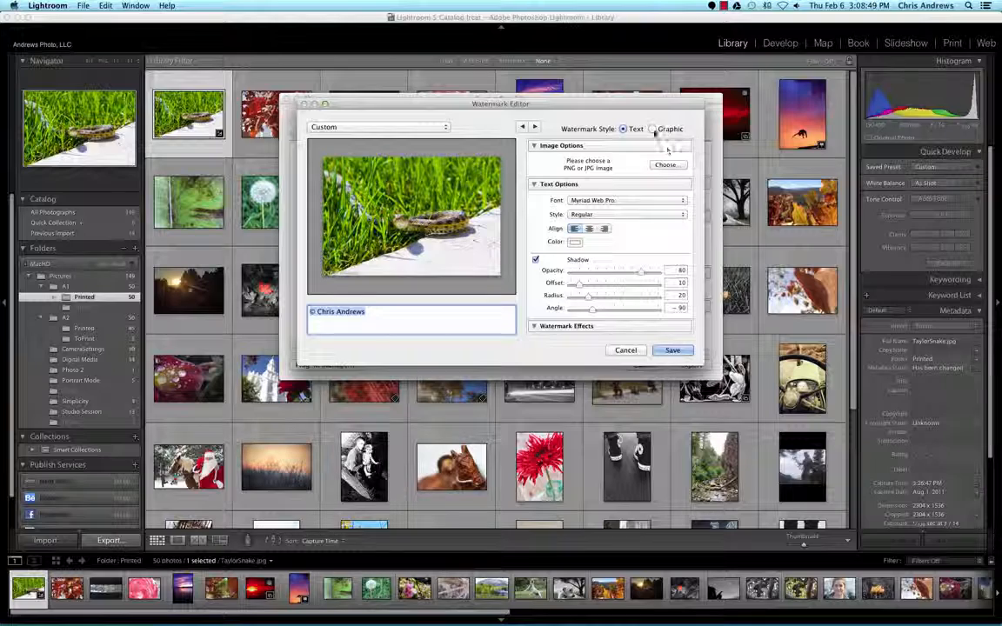
{"action": "left_click", "coordinate": [561, 325]}
{"action": "scroll", "coordinate": [620, 281], "scroll_direction": "down", "scroll_amount": 5}
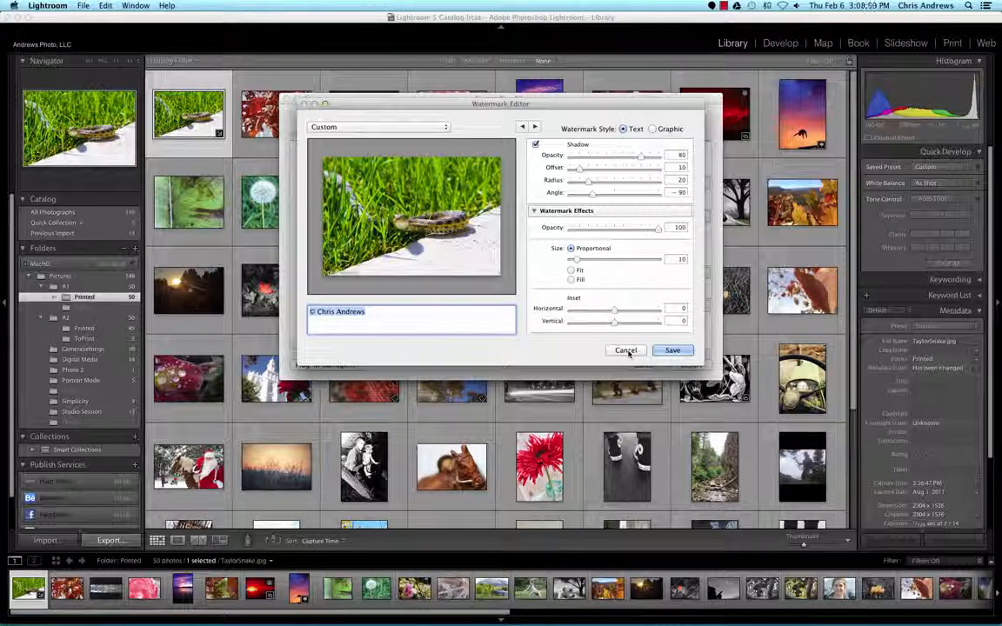
{"action": "left_click", "coordinate": [626, 351]}
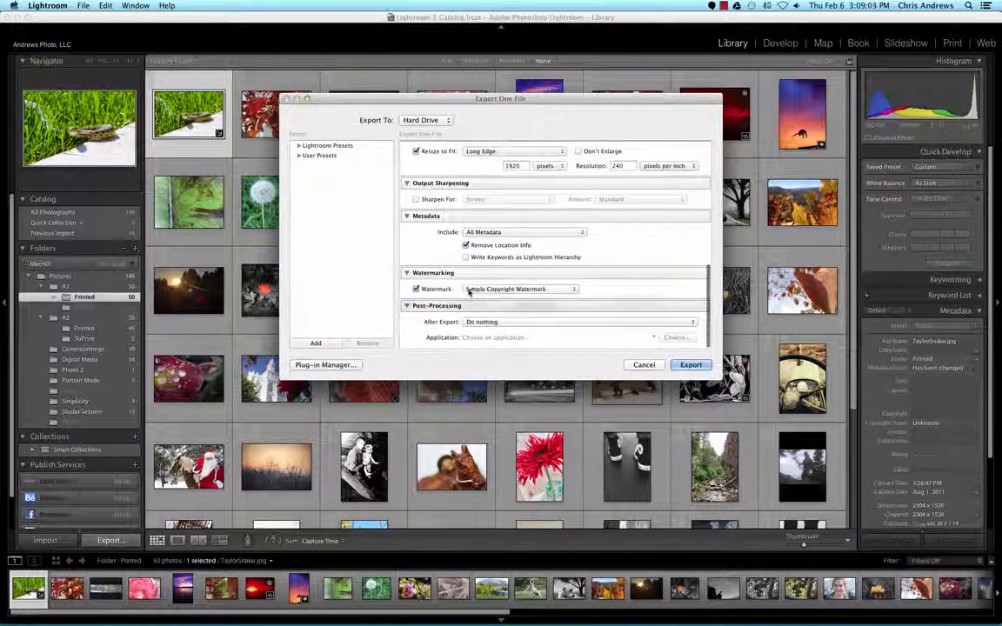
Review the export settings from location to post-processing, and export the snake photo
{"action": "scroll", "coordinate": [544, 300], "scroll_direction": "down", "scroll_amount": 1}
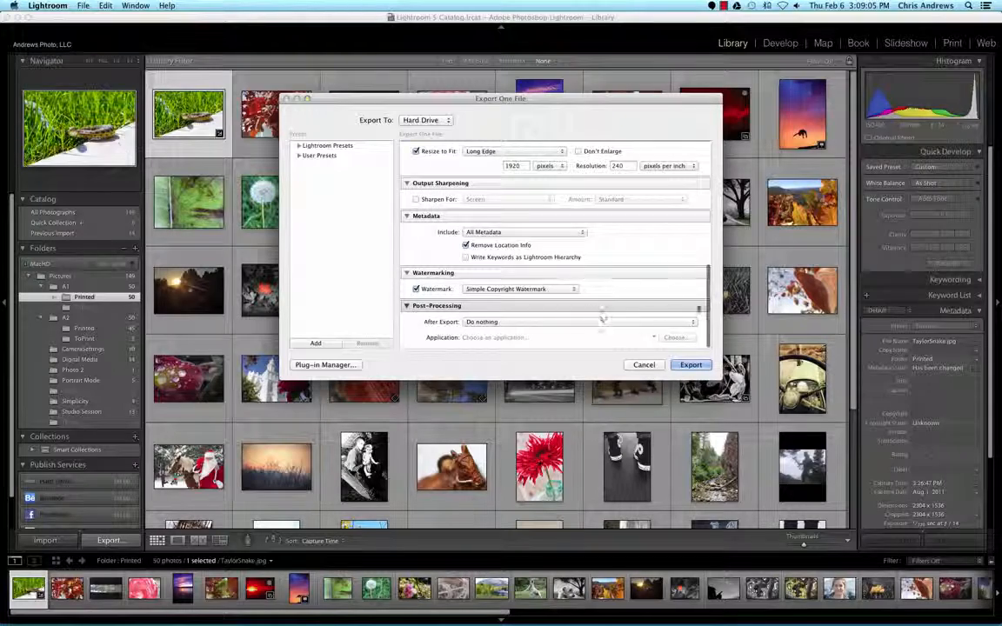
{"action": "scroll", "coordinate": [582, 294], "scroll_direction": "up", "scroll_amount": 10}
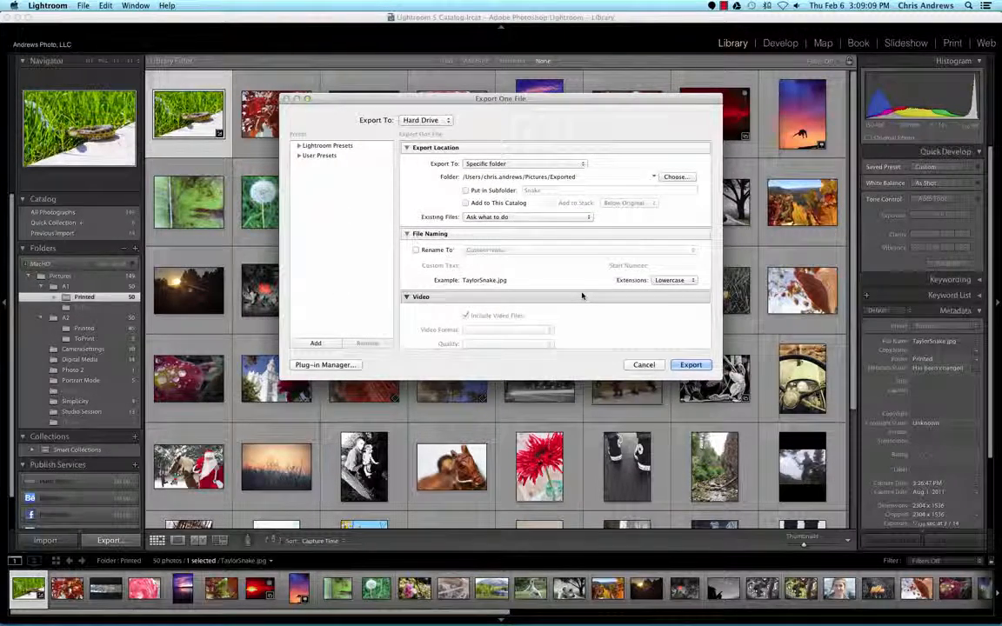
{"action": "scroll", "coordinate": [582, 296], "scroll_direction": "down", "scroll_amount": 10}
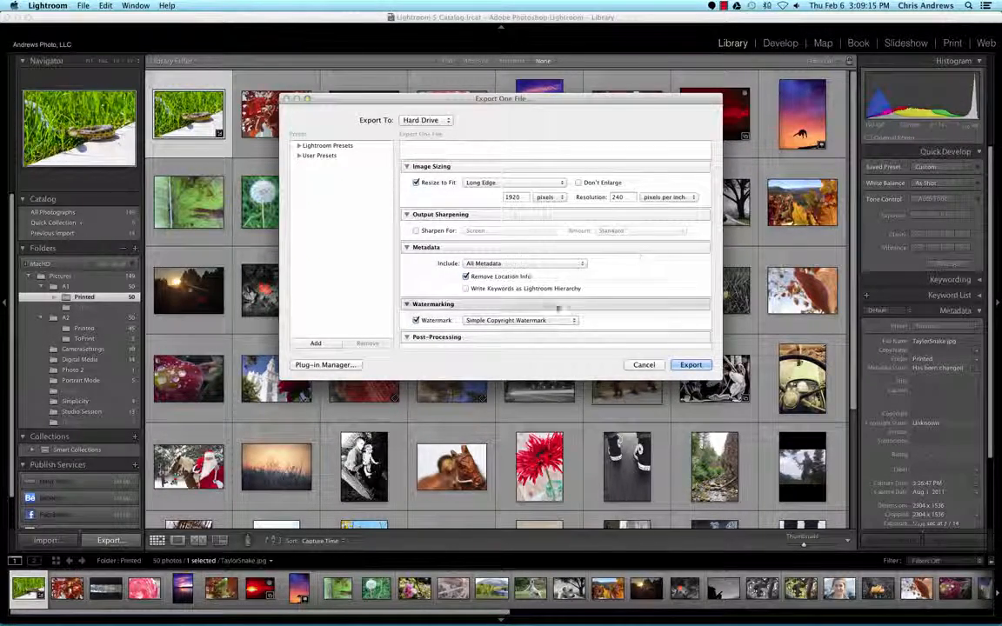
{"action": "scroll", "coordinate": [596, 295], "scroll_direction": "up", "scroll_amount": 6}
{"action": "scroll", "coordinate": [596, 295], "scroll_direction": "down", "scroll_amount": 10}
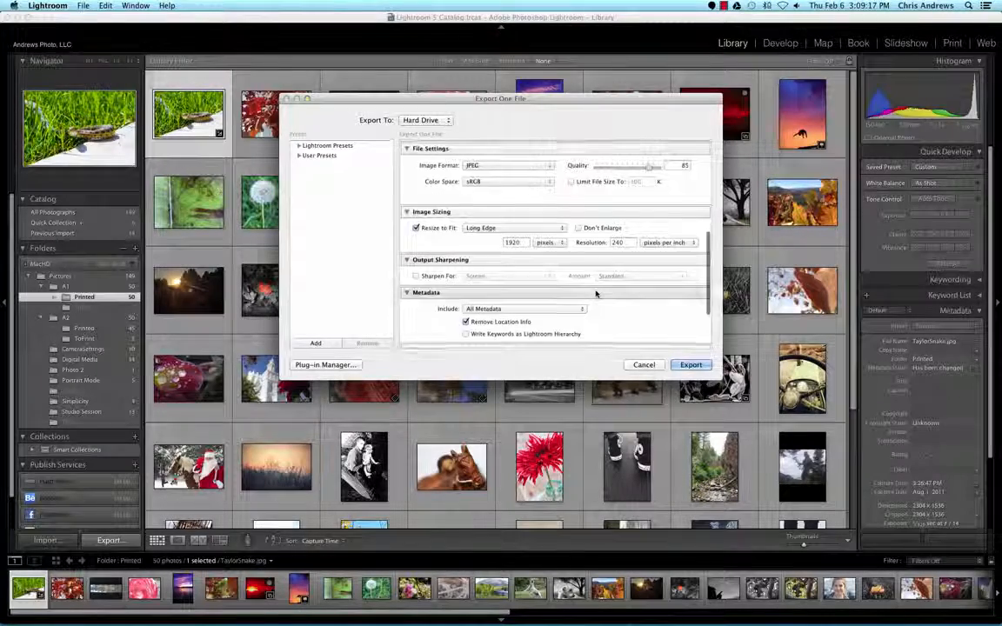
{"action": "scroll", "coordinate": [539, 232], "scroll_direction": "up", "scroll_amount": 3}
{"action": "left_click", "coordinate": [693, 363]}
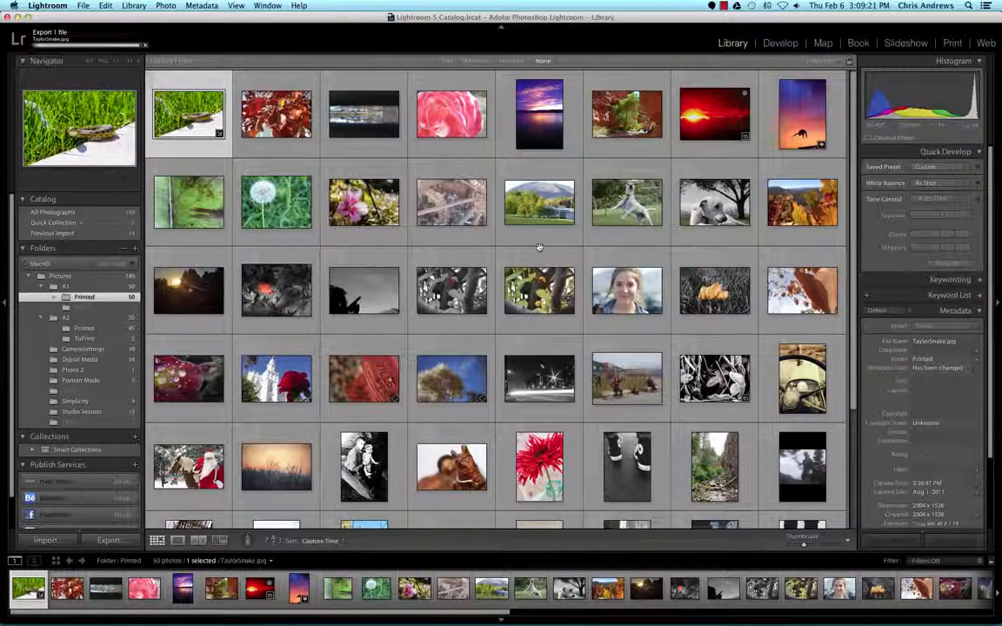
Switch to Finder and select the exported snake photo in the Exported folder inside Pictures
{"action": "key", "text": "super+Tab"}
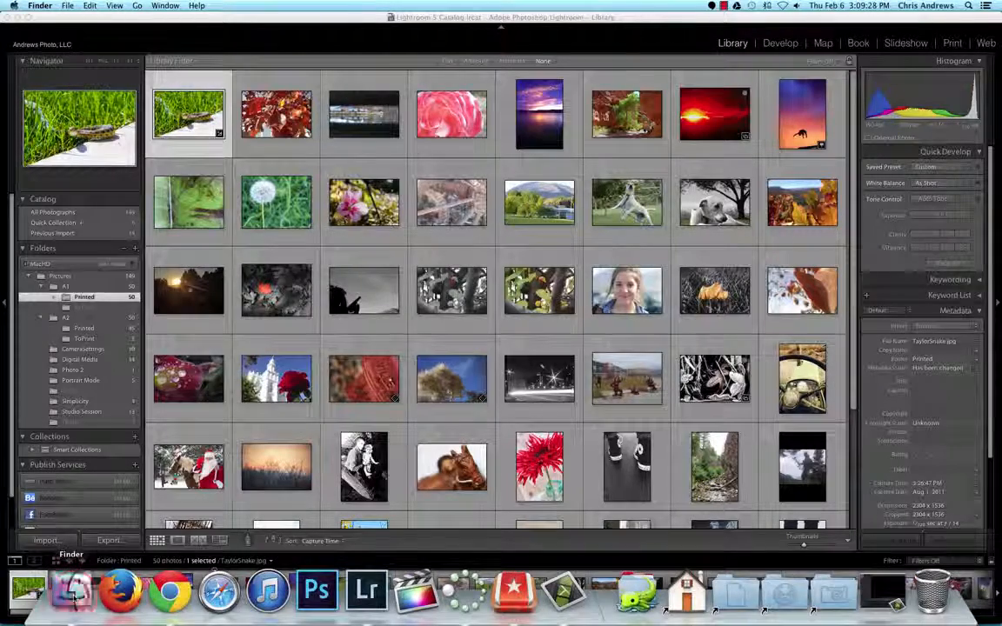
{"action": "left_click", "coordinate": [66, 592]}
{"action": "left_click", "coordinate": [136, 280]}
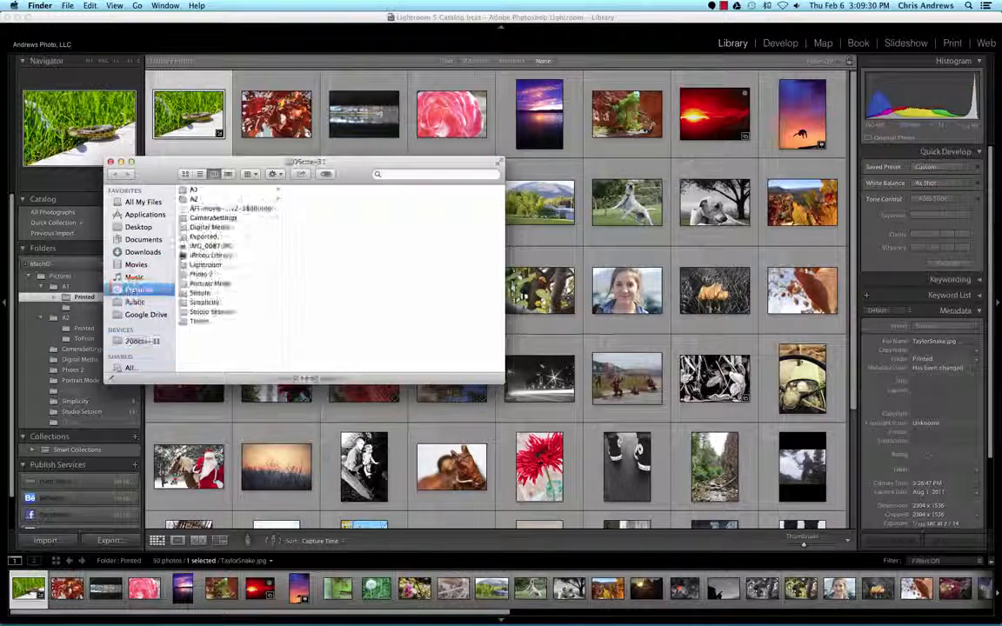
{"action": "left_click", "coordinate": [203, 236]}
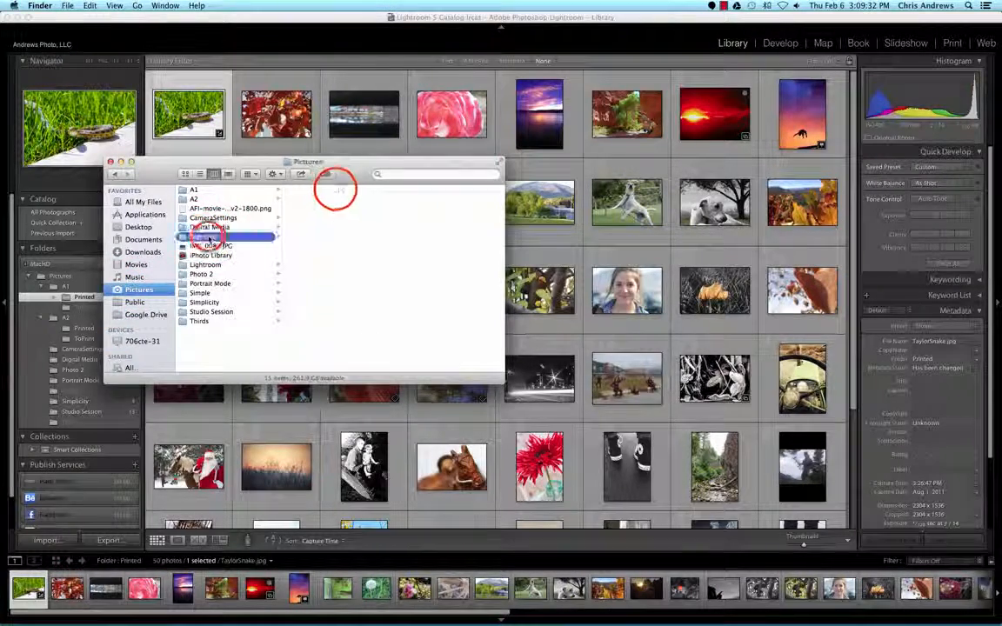
{"action": "left_click", "coordinate": [320, 190]}
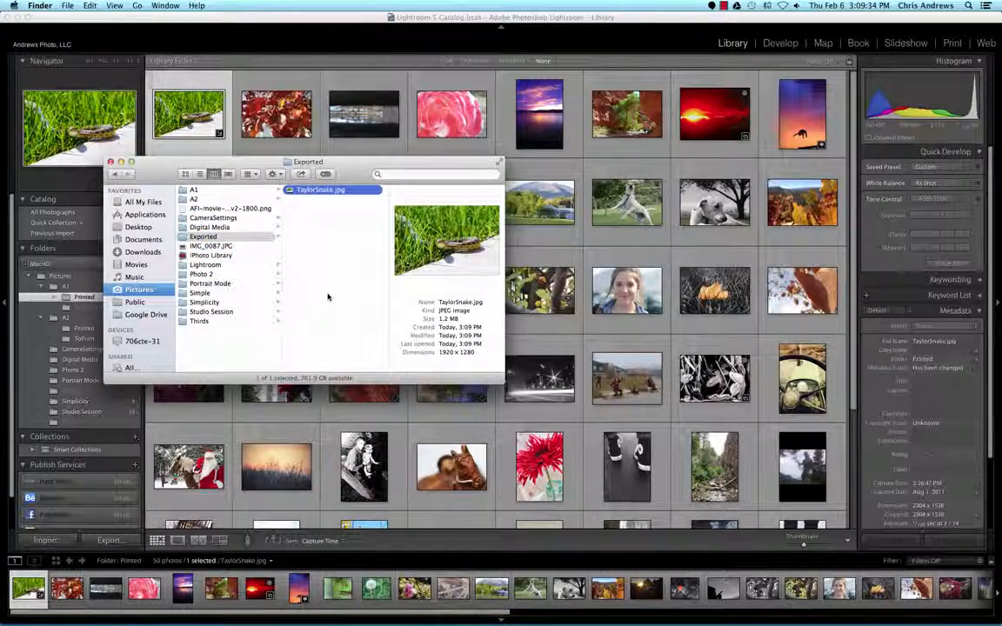
Preview the exported snake photo at large size, and close the preview and the Finder window
{"action": "key", "text": "space"}
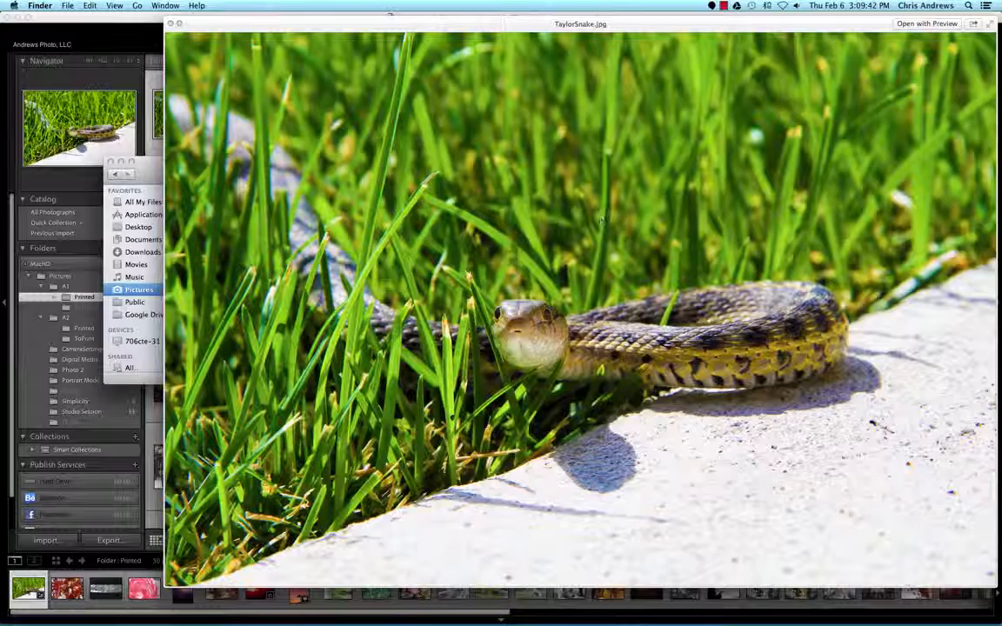
{"action": "key", "text": "space"}
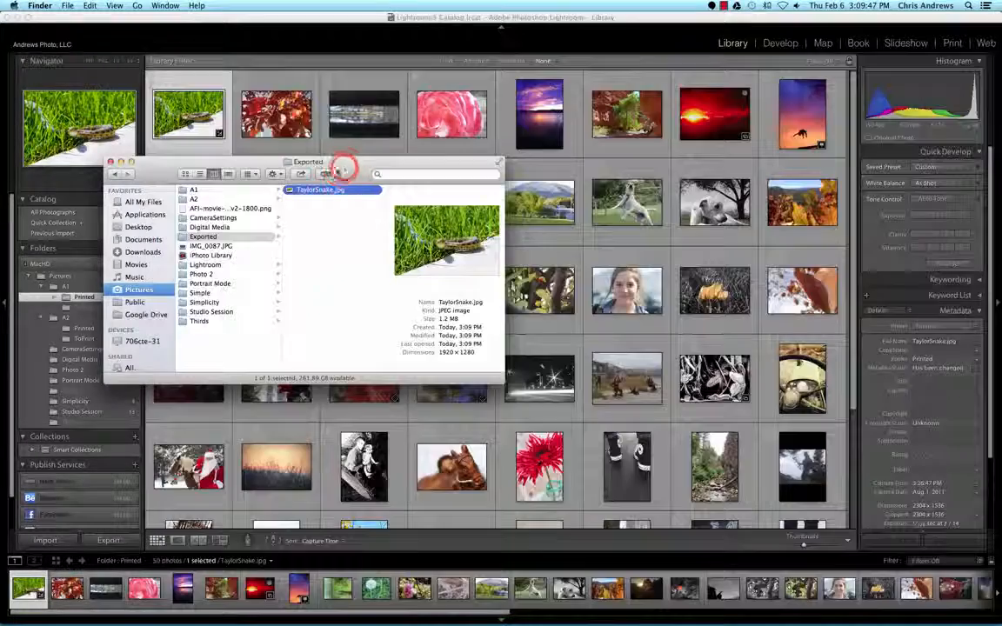
{"action": "left_click_drag", "start_coordinate": [342, 170], "coordinate": [385, 178]}
{"action": "key", "text": "super+w"}
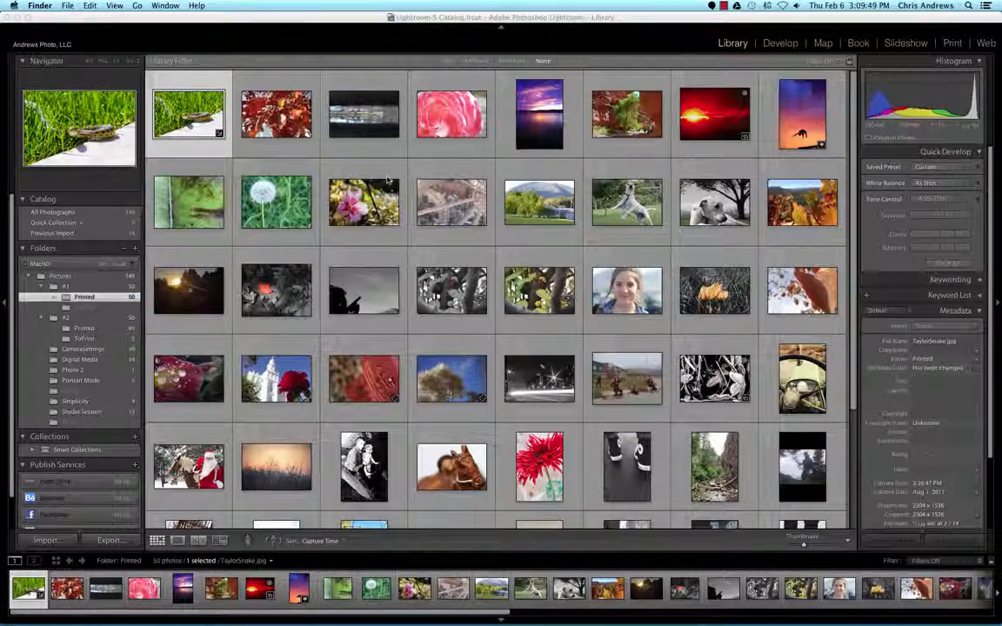